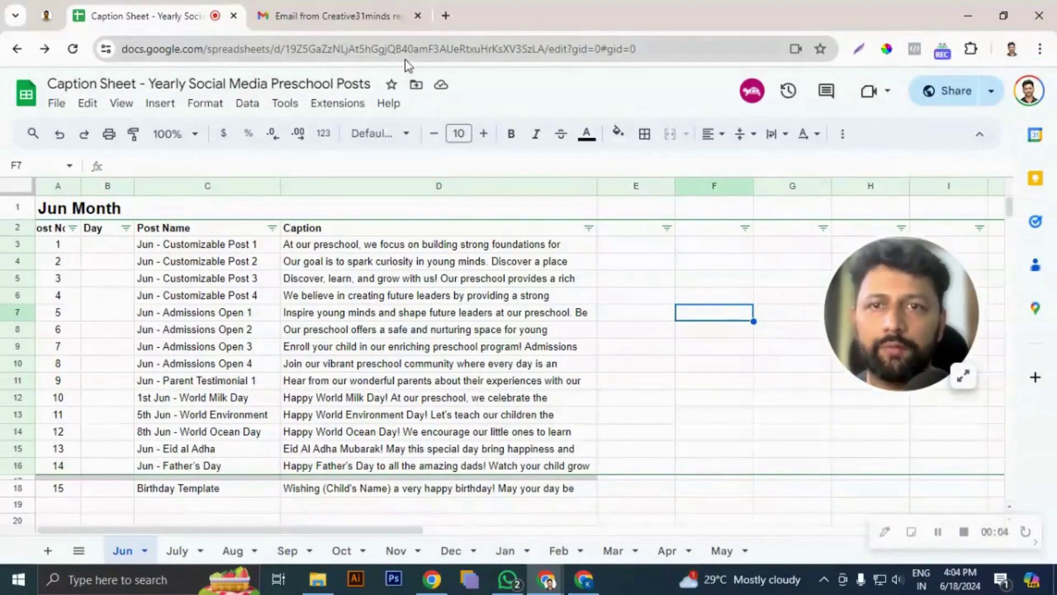
# - Check the Content Calendar with Captions link in the purchase email, and switch to the Chrome window holding the view-only caption sheet
pyautogui.click(369, 20)
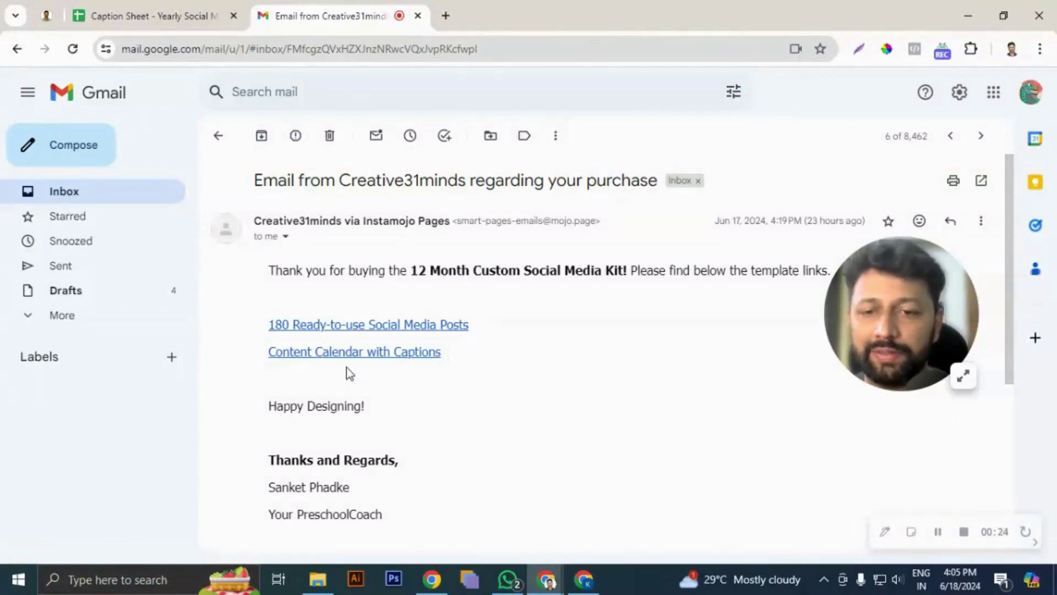
pyautogui.click(299, 357)
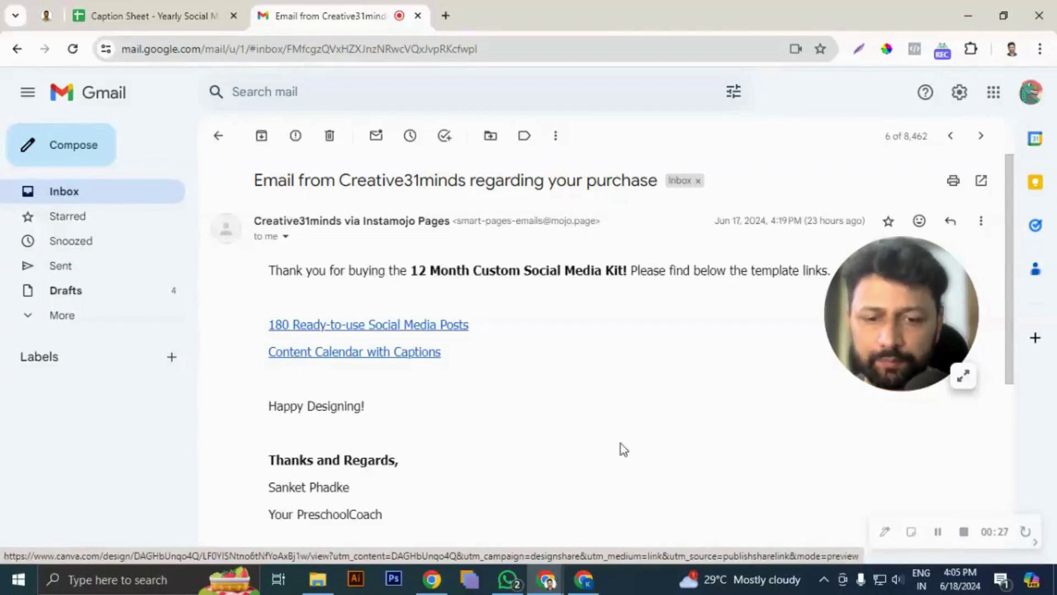
pyautogui.click(582, 583)
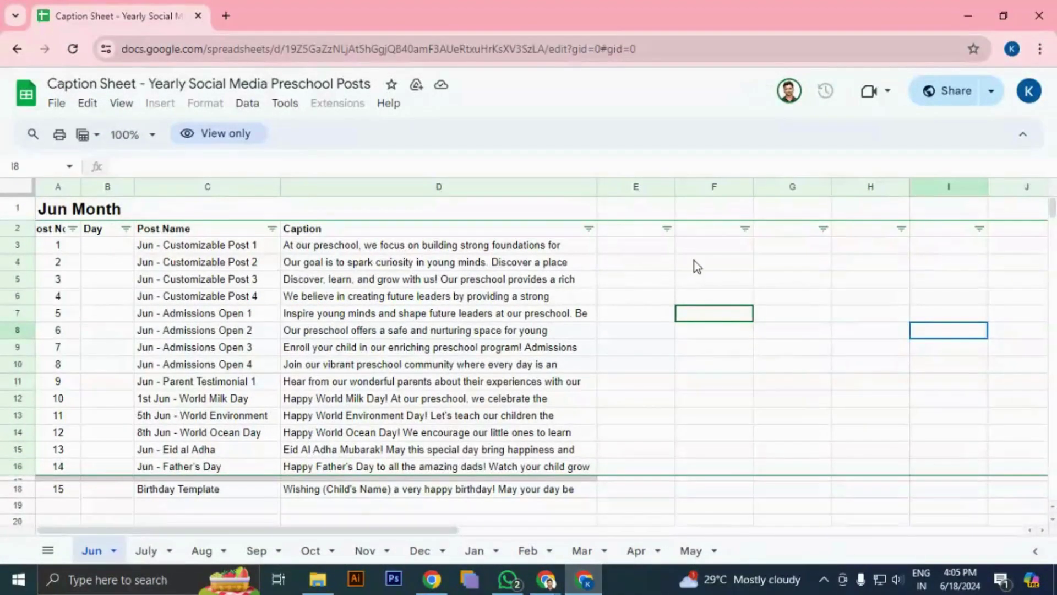
# - Look over the empty Day cells and post names in the view-only June sheet
pyautogui.click(797, 384)
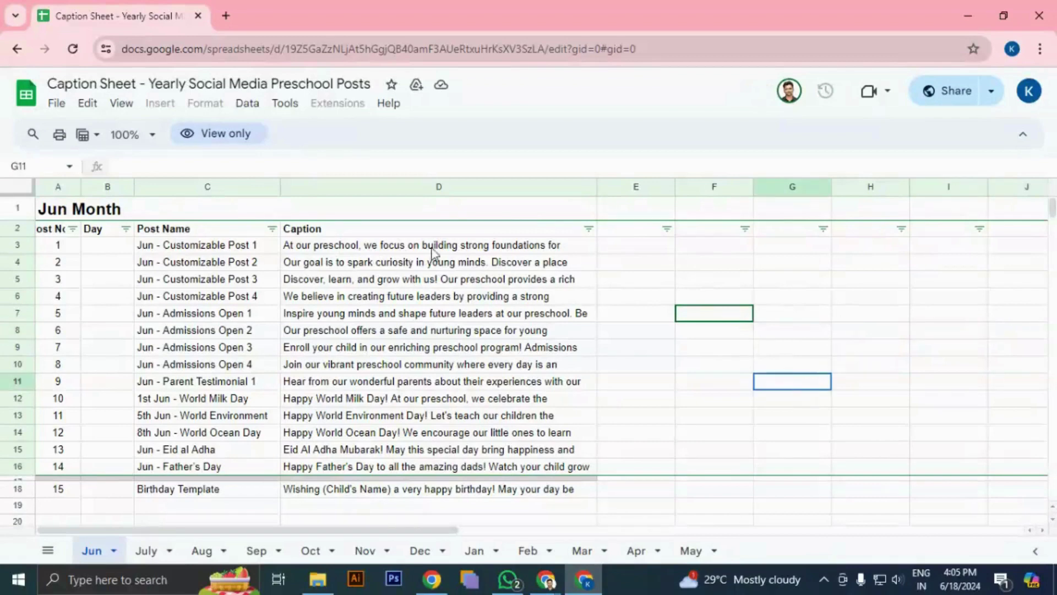
pyautogui.click(107, 246)
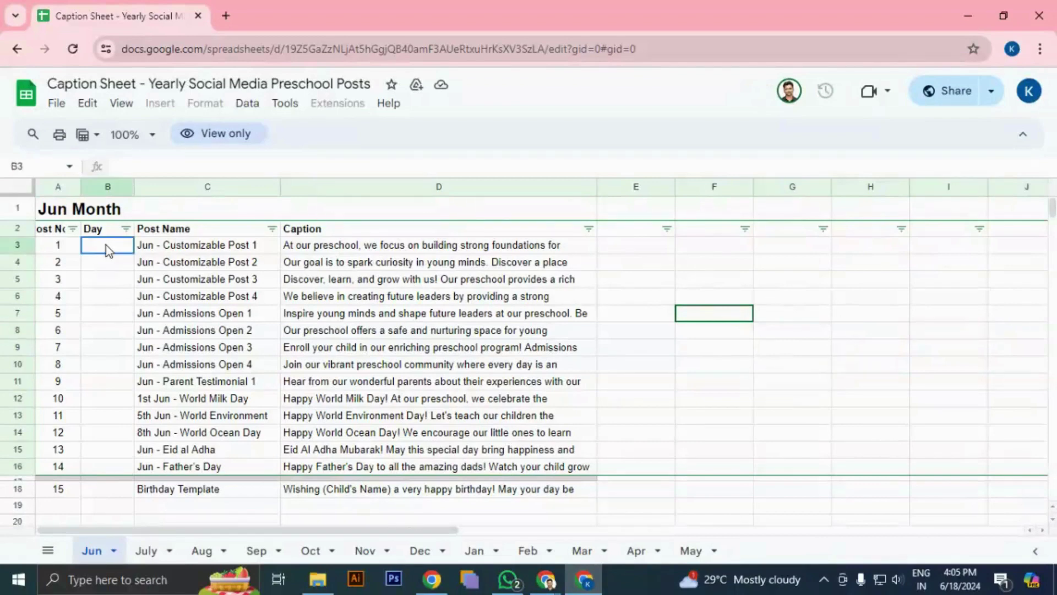
pyautogui.click(165, 262)
pyautogui.click(109, 278)
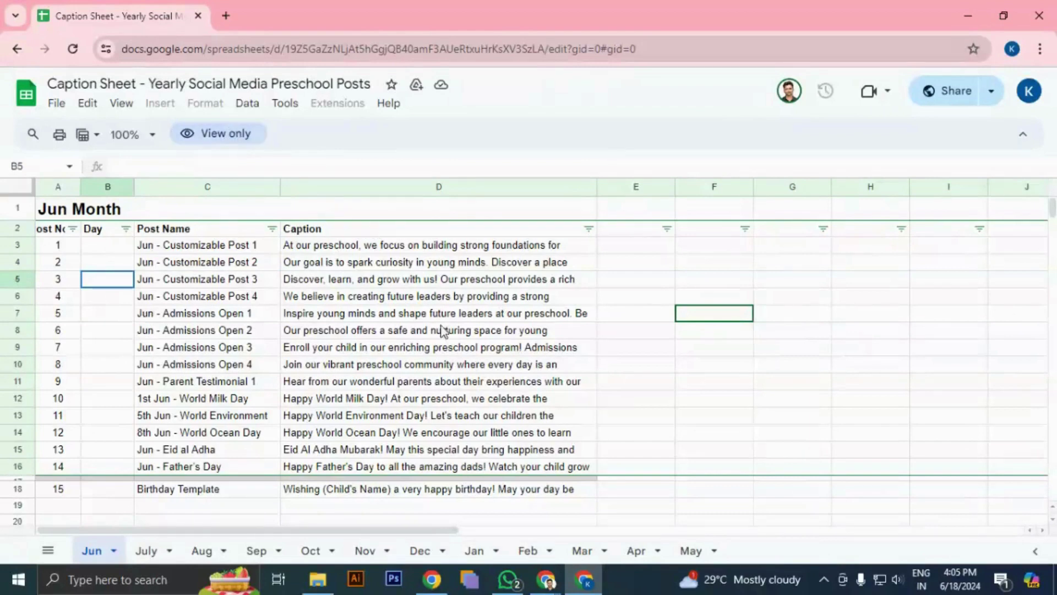
# - Make a copy of the spreadsheet in My Drive named "Out of Box Preschool Caption Sheet - Yearly Social Media Preschool Posts"
pyautogui.click(56, 104)
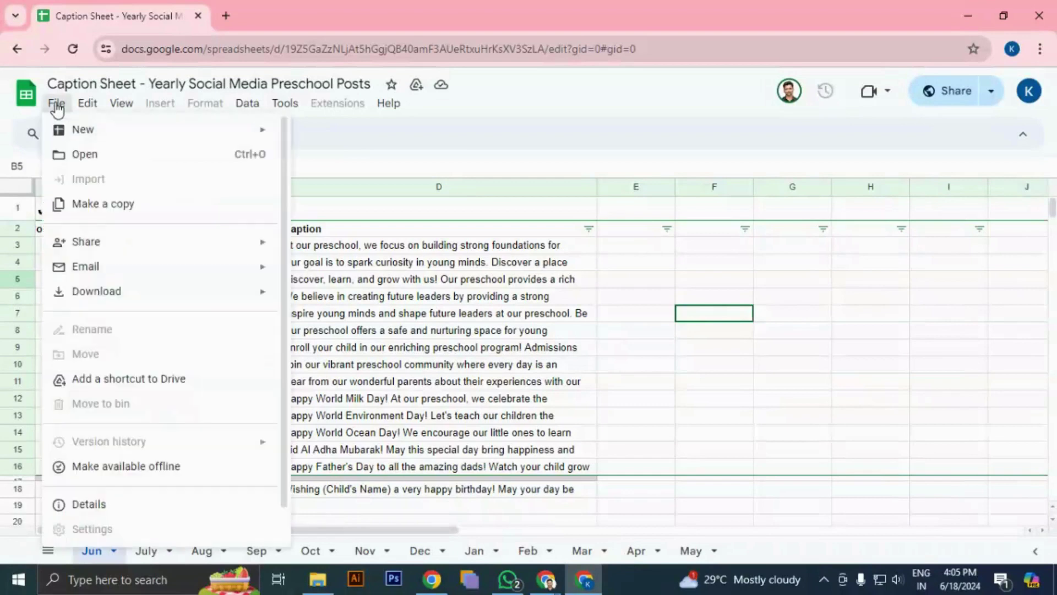
pyautogui.click(84, 211)
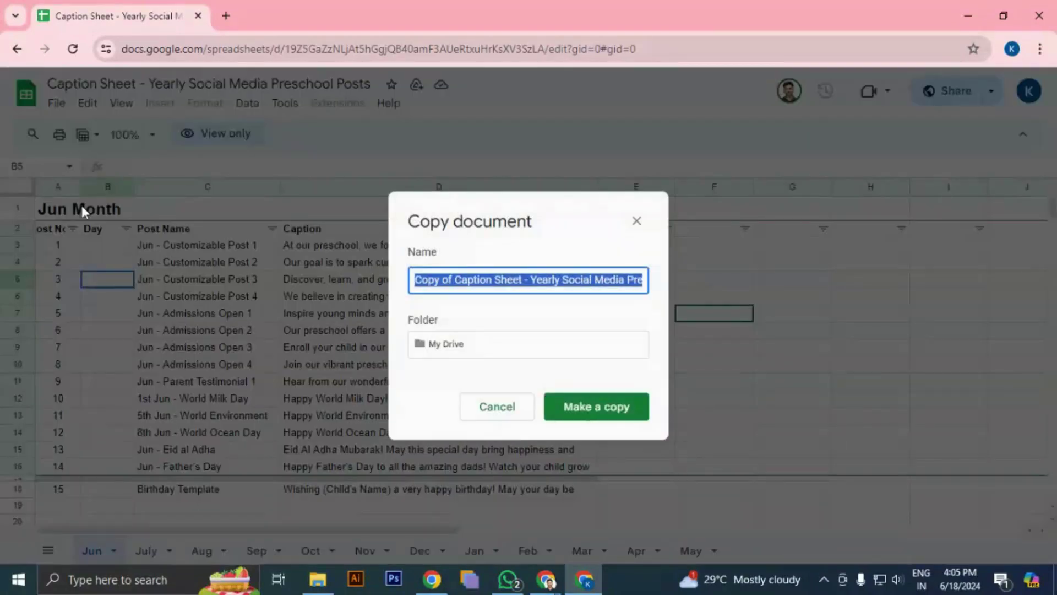
pyautogui.click(459, 279)
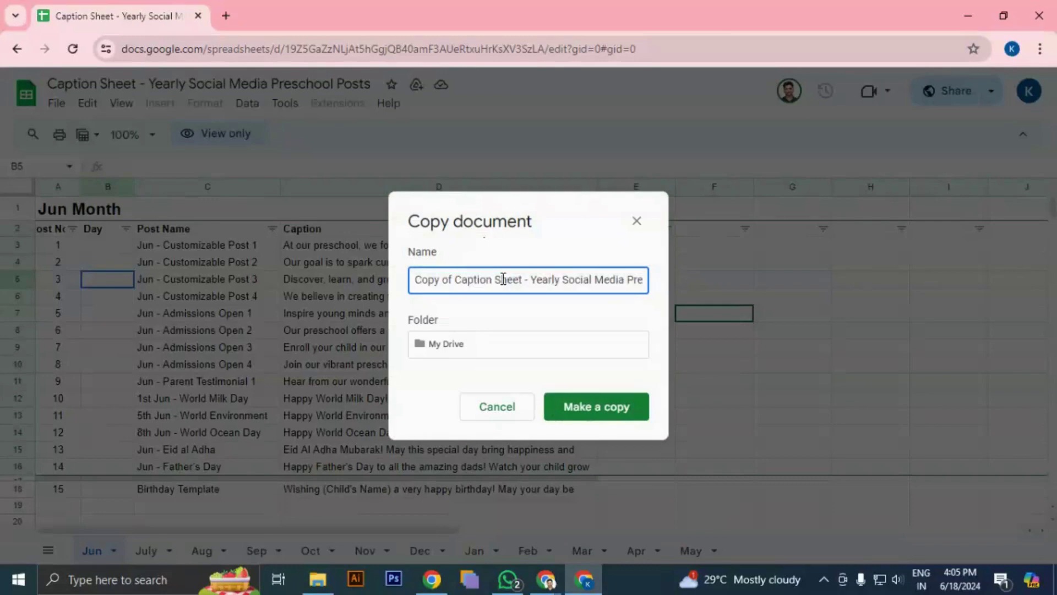
pyautogui.hotkey('shift', 'Left')
pyautogui.hotkey('shift', 'Left')
pyautogui.hotkey('shift', 'Left')
pyautogui.hotkey('shift', 'Left')
pyautogui.hotkey('shift', 'Left')
pyautogui.hotkey('shift', 'Left')
pyautogui.write('Out of pr')
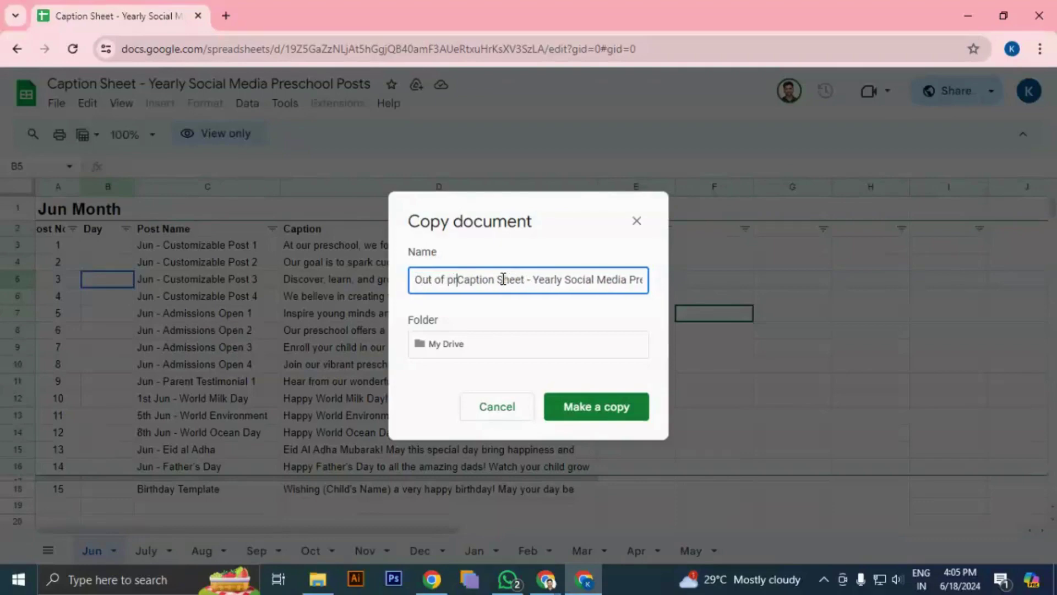
pyautogui.write('e')
pyautogui.press('BackSpace')
pyautogui.press('BackSpace')
pyautogui.press('BackSpace')
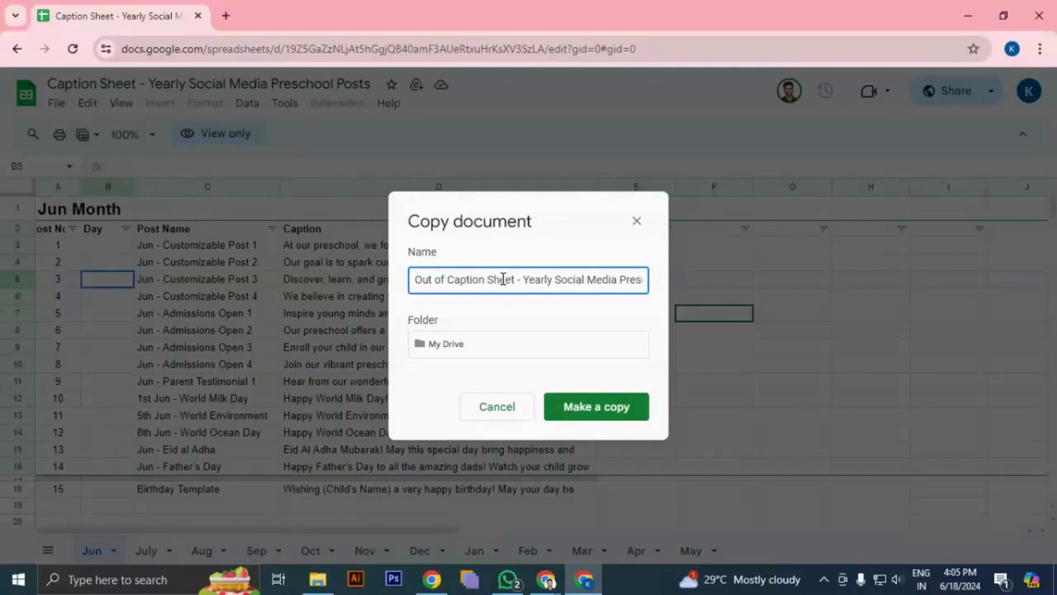
pyautogui.write('Box ')
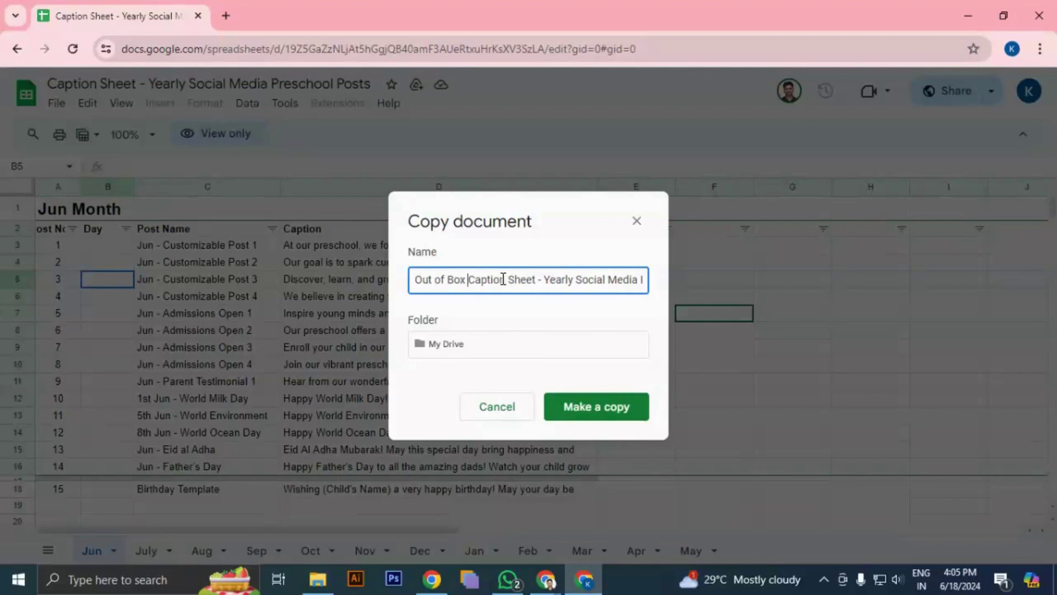
pyautogui.write('Preschool')
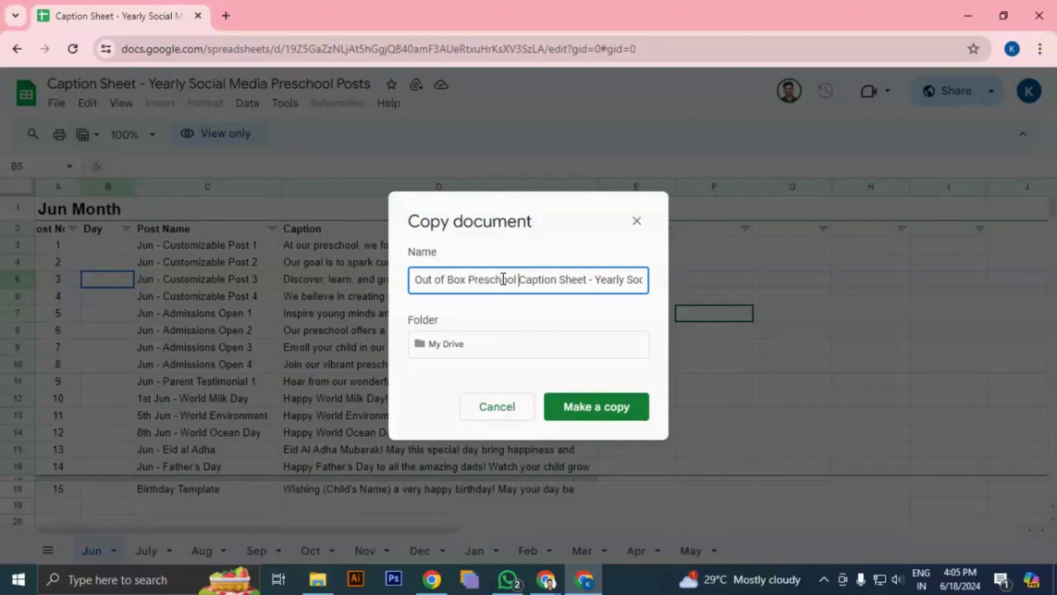
pyautogui.click(569, 410)
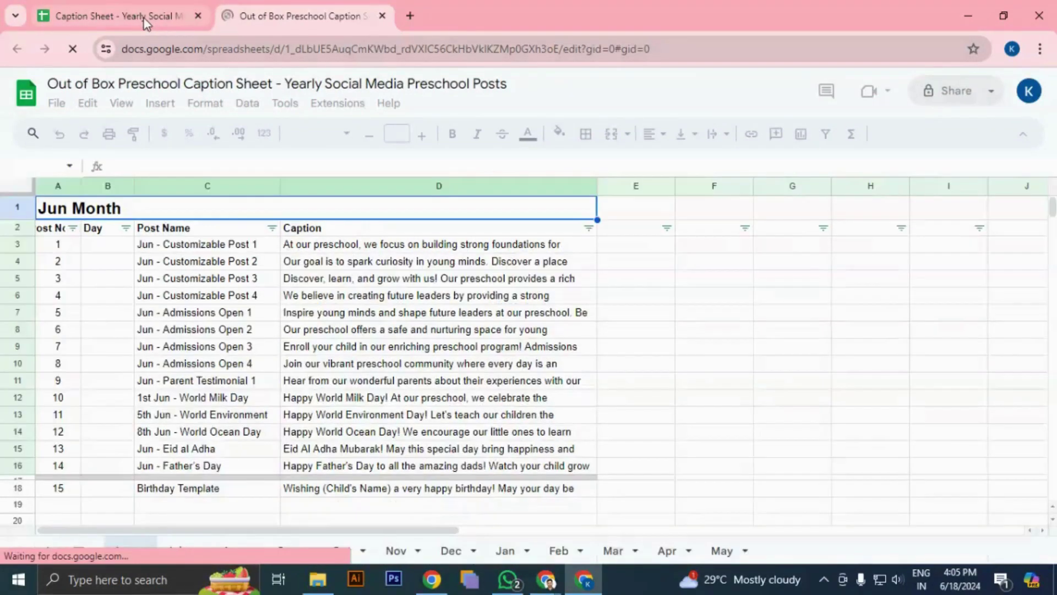
# - Close the original view-only caption sheet and dismiss the data extraction notice in the copied spreadsheet
pyautogui.click(143, 18)
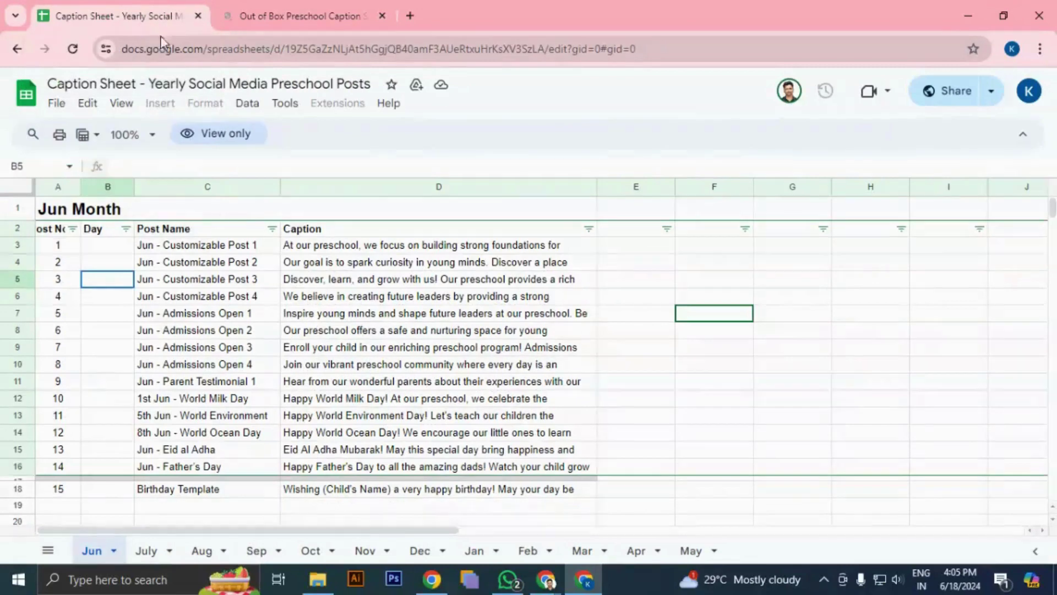
pyautogui.click(199, 16)
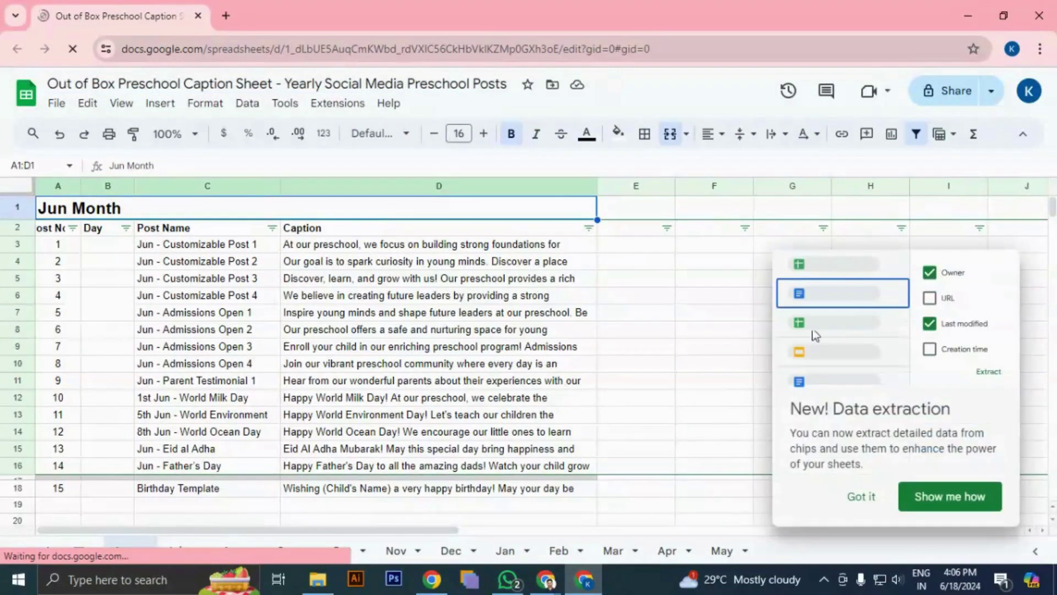
pyautogui.click(853, 502)
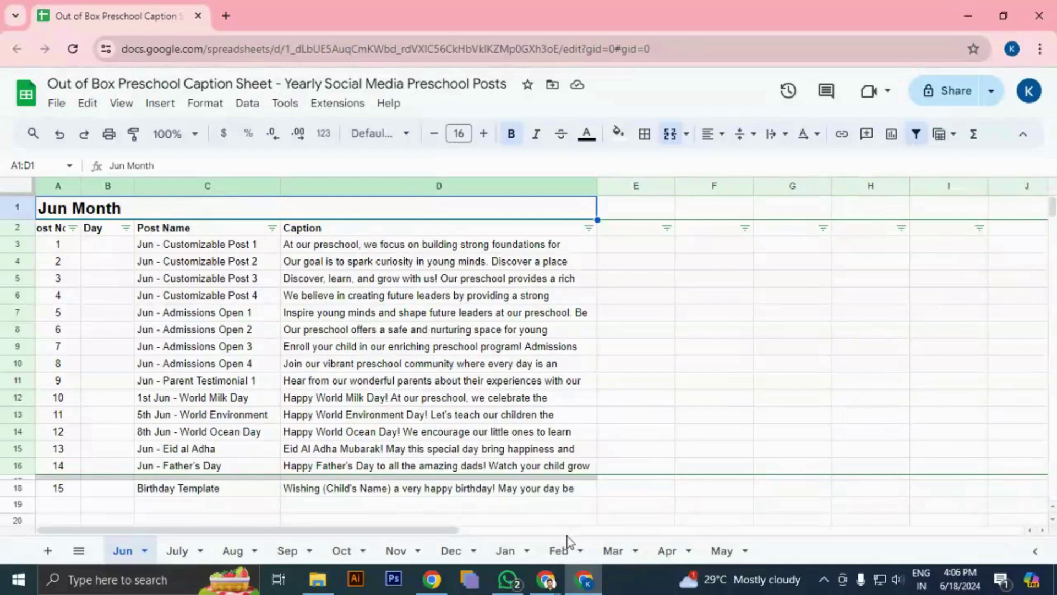
# - Examine the June post names and captions by group: customizable posts, admissions open, parent testimonial and special-day posts
pyautogui.press('Right')
pyautogui.press('Down')
pyautogui.press('Down')
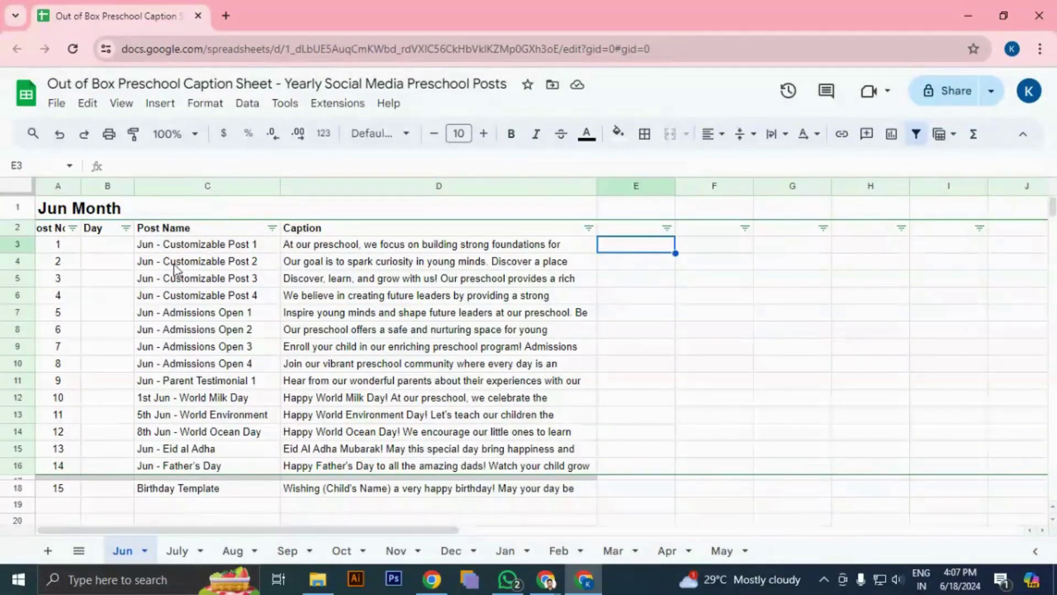
pyautogui.moveTo(164, 250); pyautogui.dragTo(213, 465)
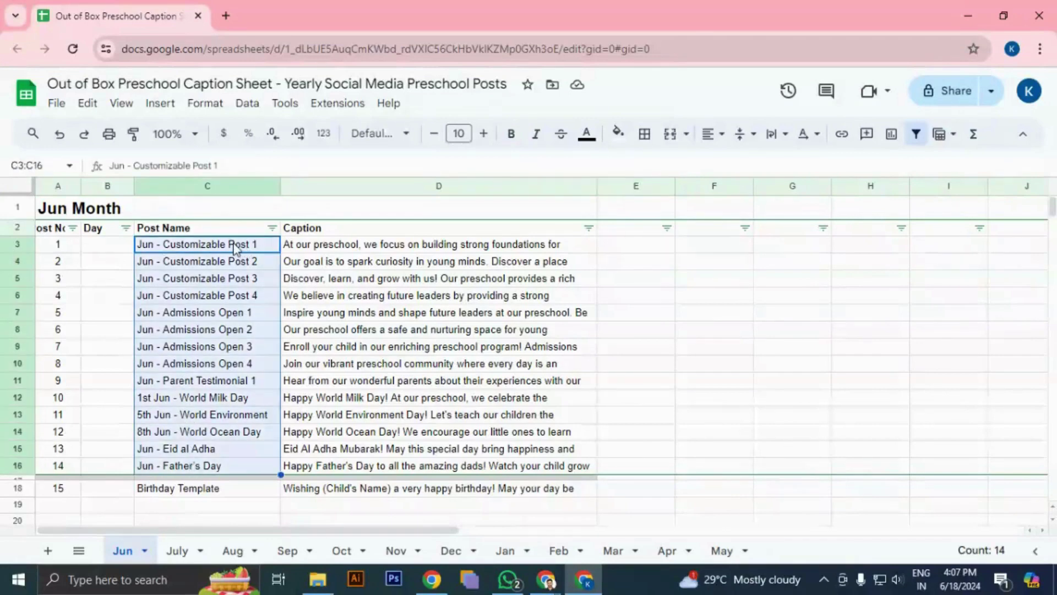
pyautogui.click(384, 244)
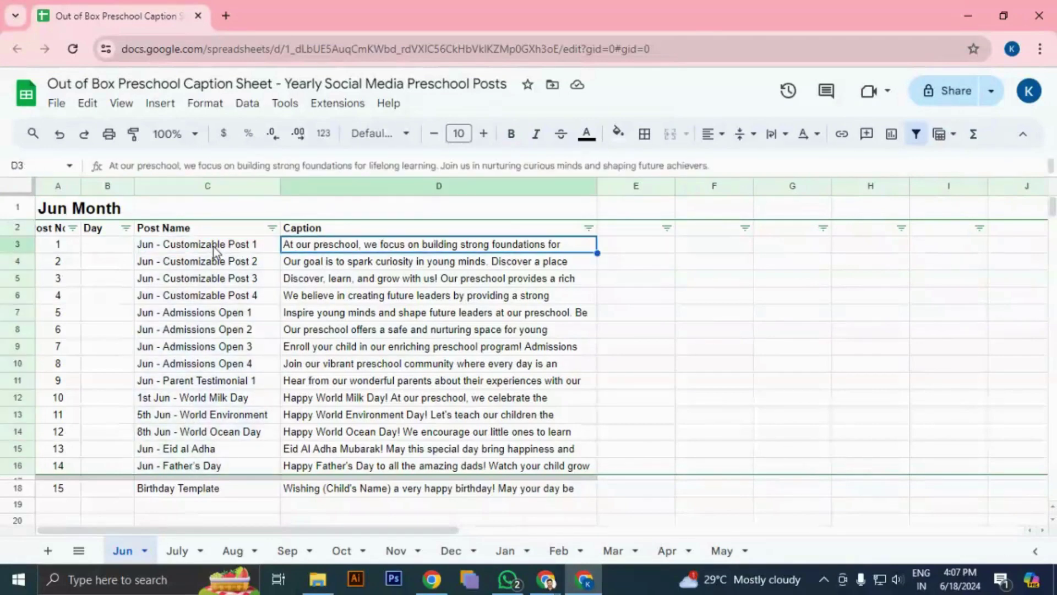
pyautogui.moveTo(187, 251); pyautogui.dragTo(224, 362)
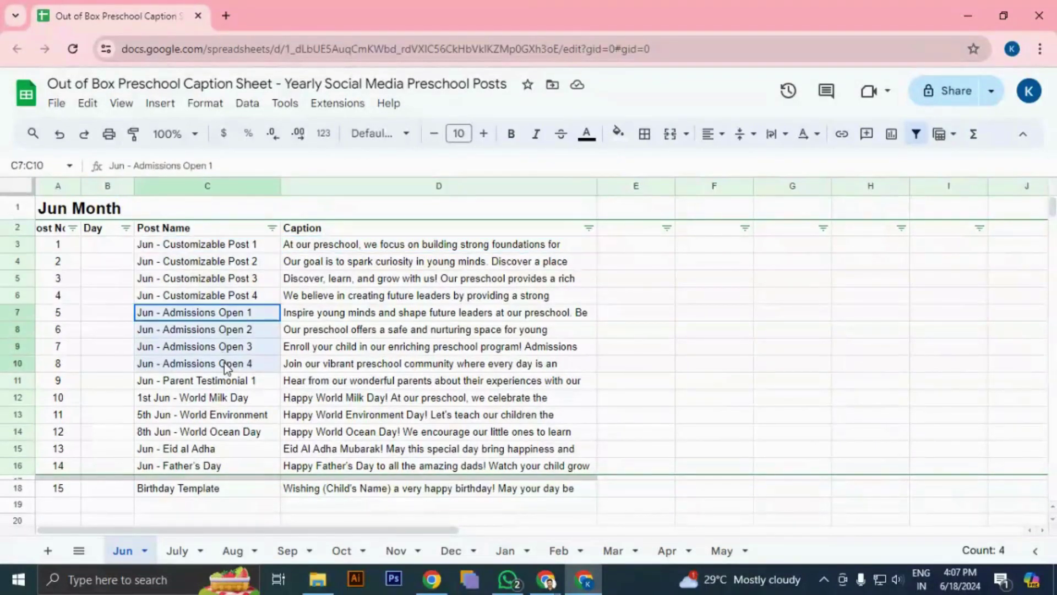
pyautogui.click(171, 379)
pyautogui.moveTo(172, 398); pyautogui.dragTo(187, 465)
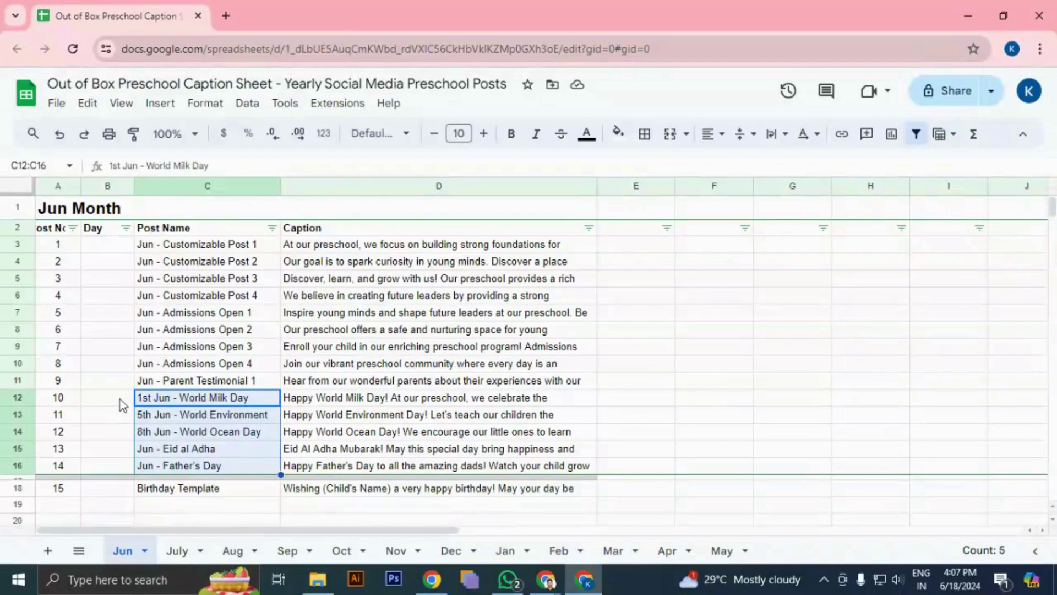
pyautogui.click(119, 246)
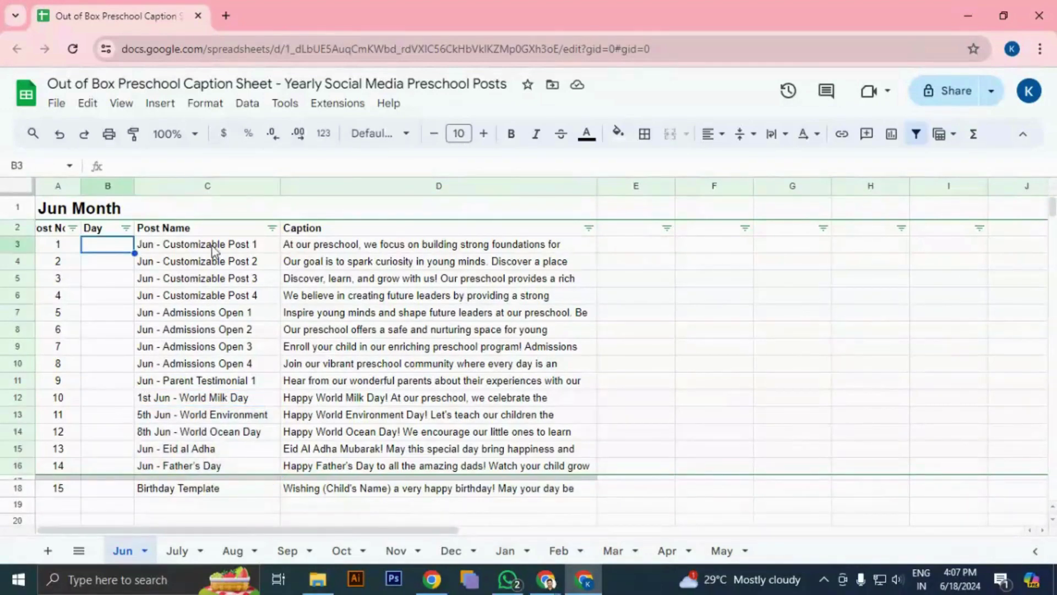
pyautogui.moveTo(201, 248); pyautogui.dragTo(212, 468)
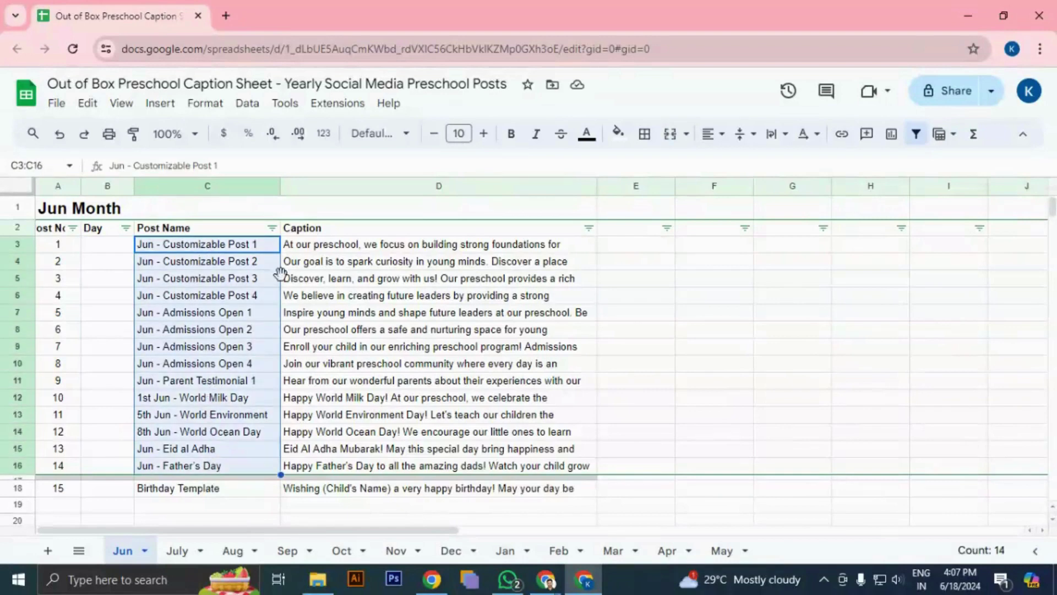
pyautogui.moveTo(207, 312); pyautogui.dragTo(207, 364)
pyautogui.click(199, 247)
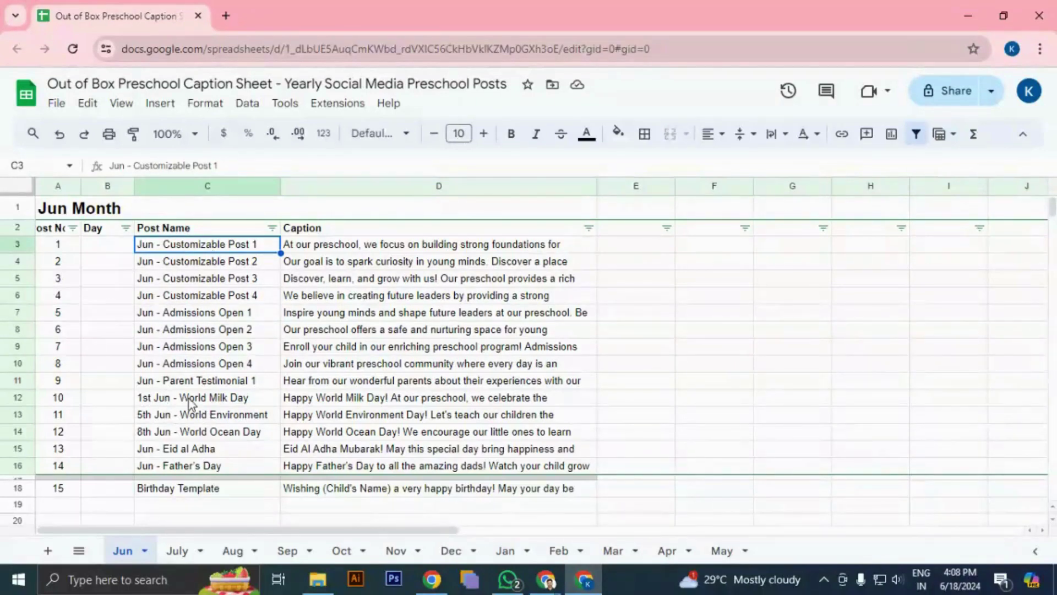
pyautogui.moveTo(190, 399); pyautogui.dragTo(193, 467)
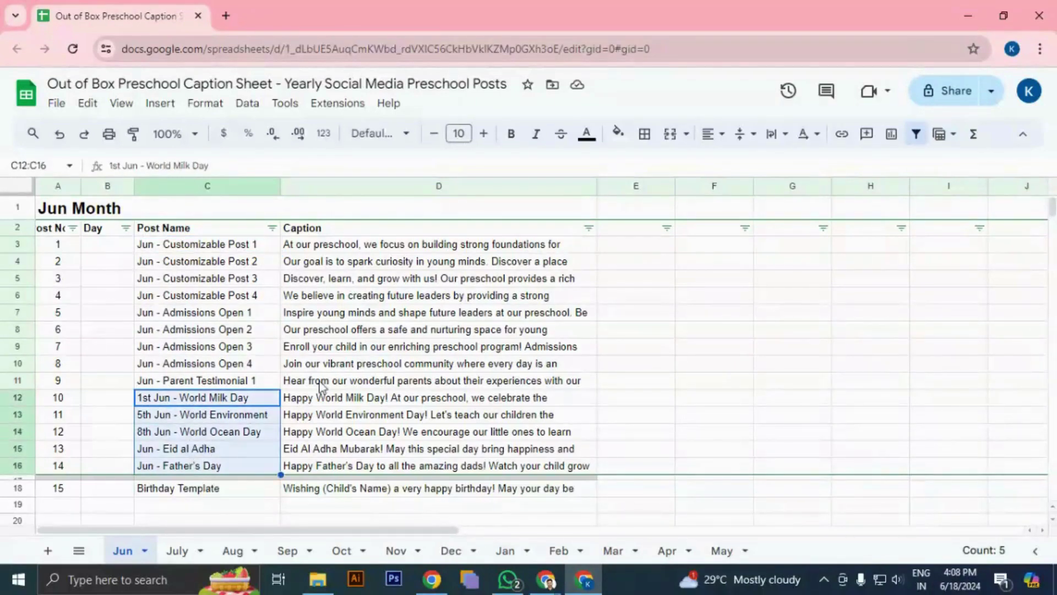
pyautogui.click(326, 398)
# - Fill the Day column with 1 for World Milk Day, 5 for World Environment and 8 for World Ocean Day
pyautogui.click(205, 397)
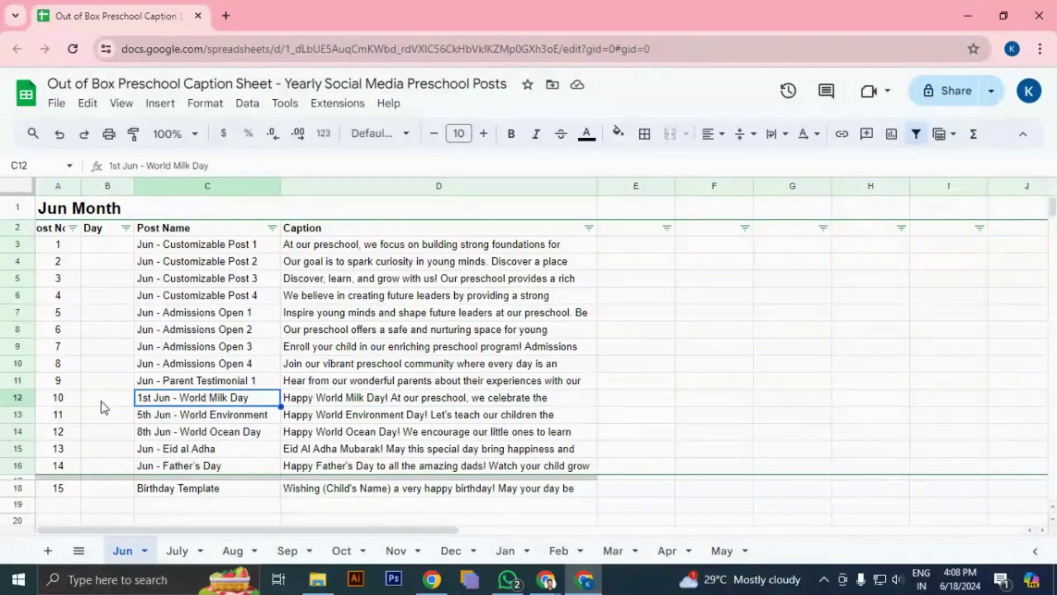
pyautogui.click(105, 401)
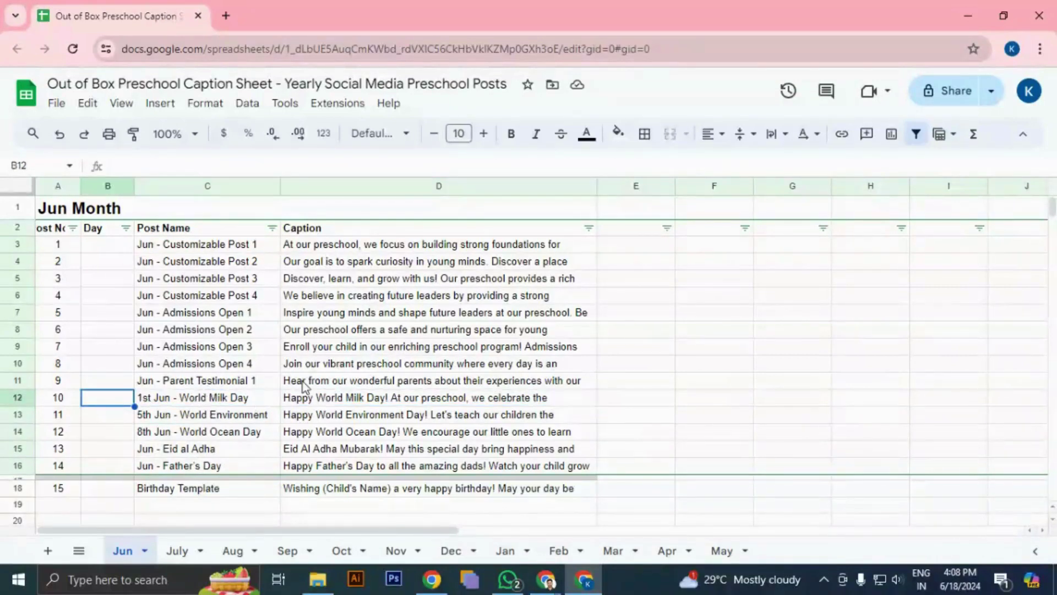
pyautogui.write('1')
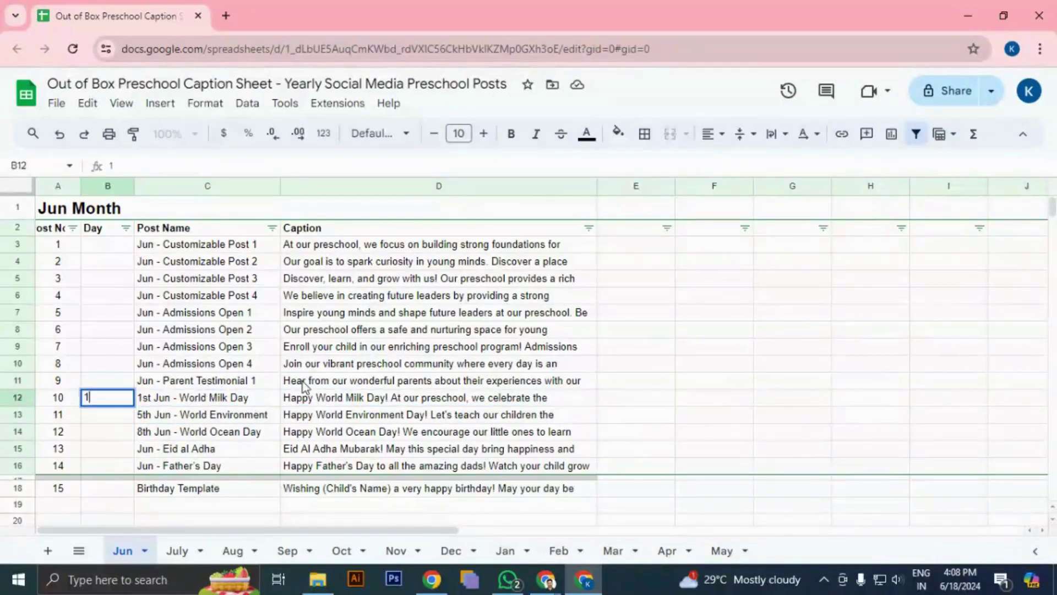
pyautogui.press('Return')
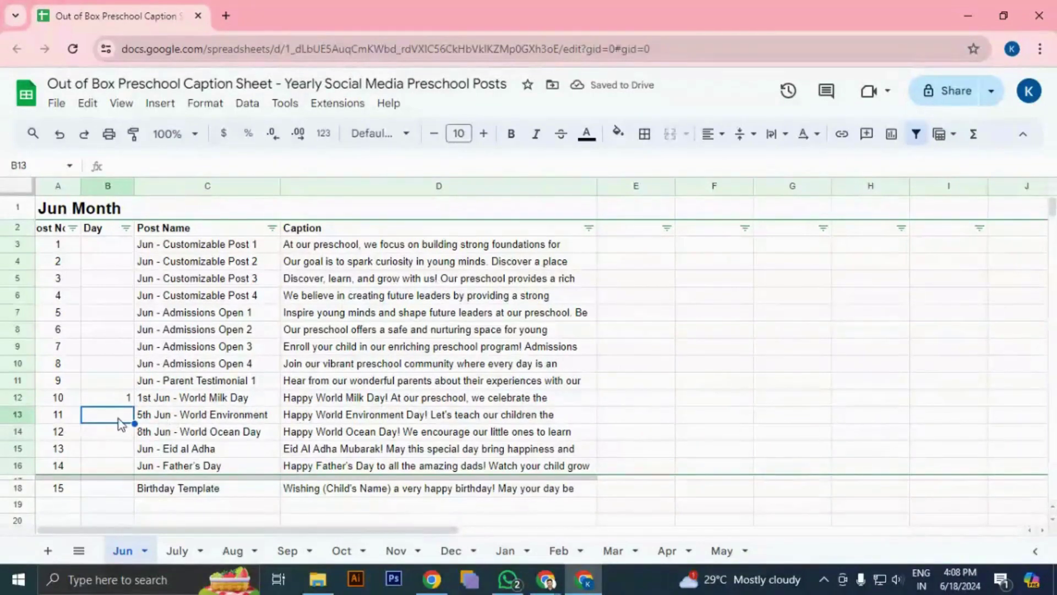
pyautogui.write('5')
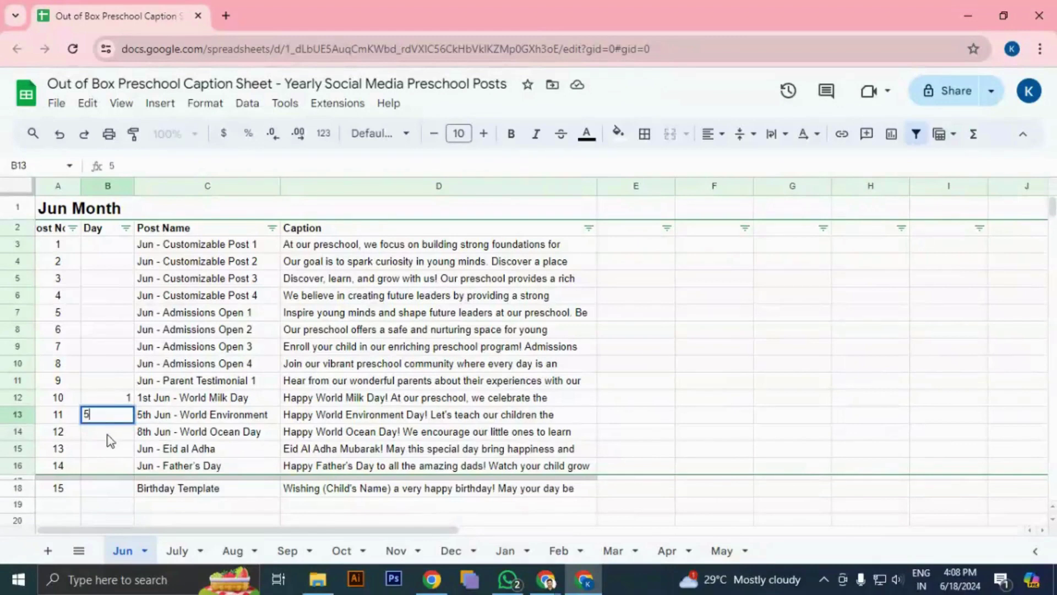
pyautogui.click(108, 437)
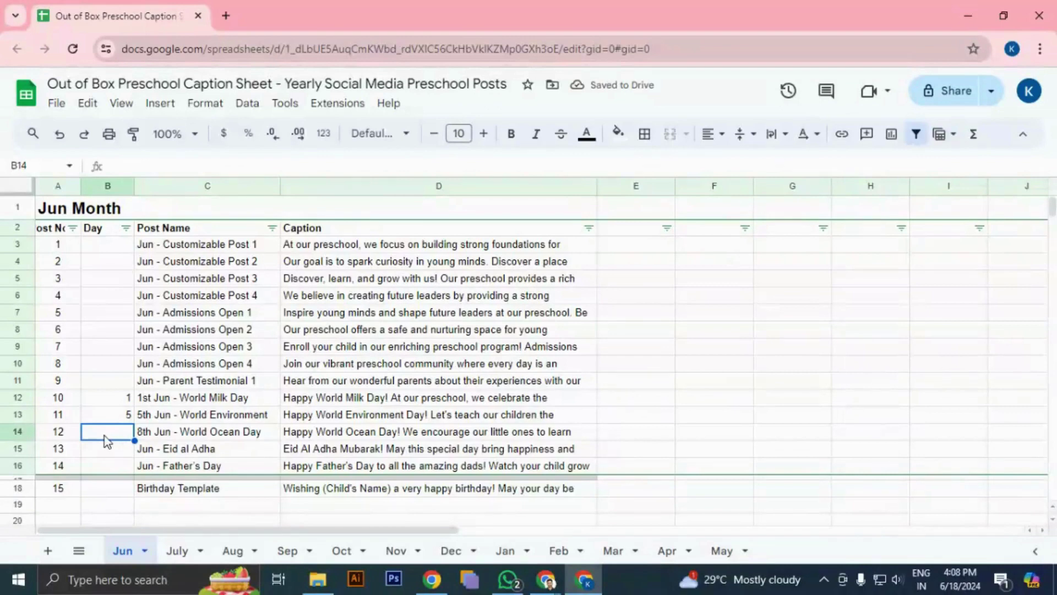
pyautogui.write('8')
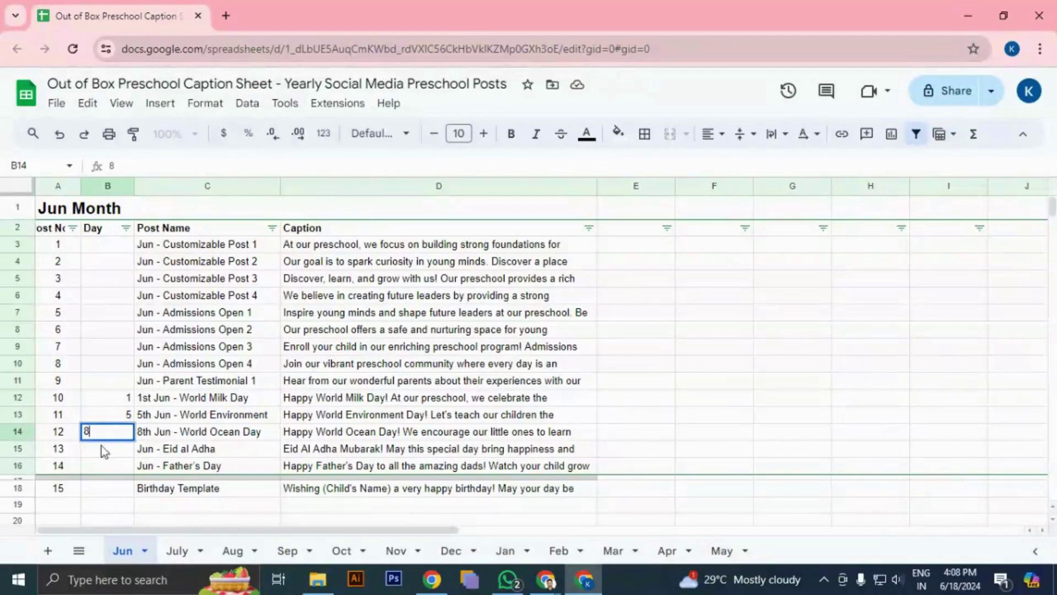
# - Center-align the whole Day column of the June sheet
pyautogui.click(104, 185)
pyautogui.click(709, 134)
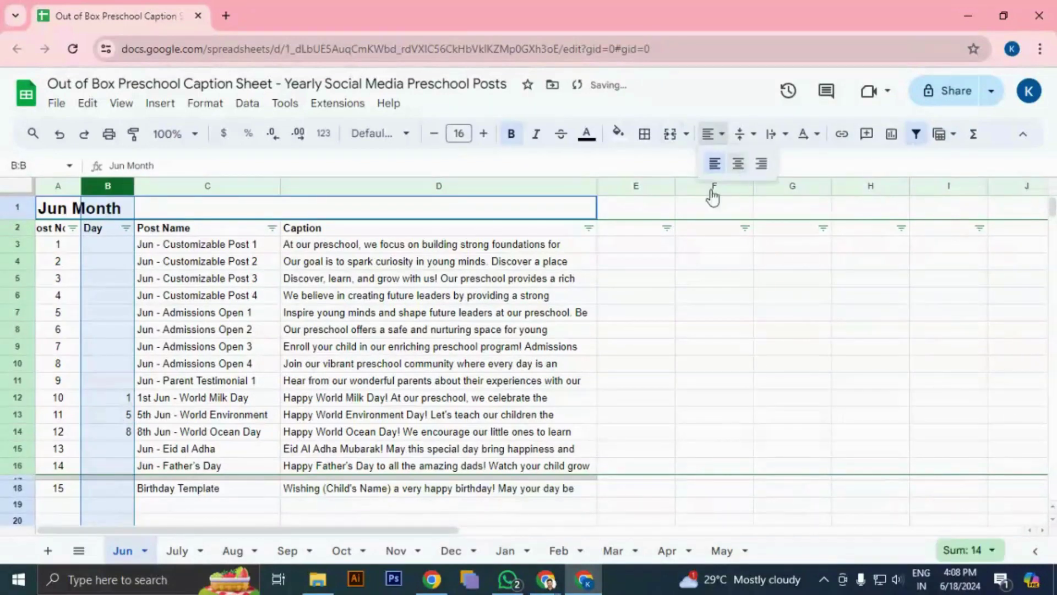
pyautogui.click(739, 162)
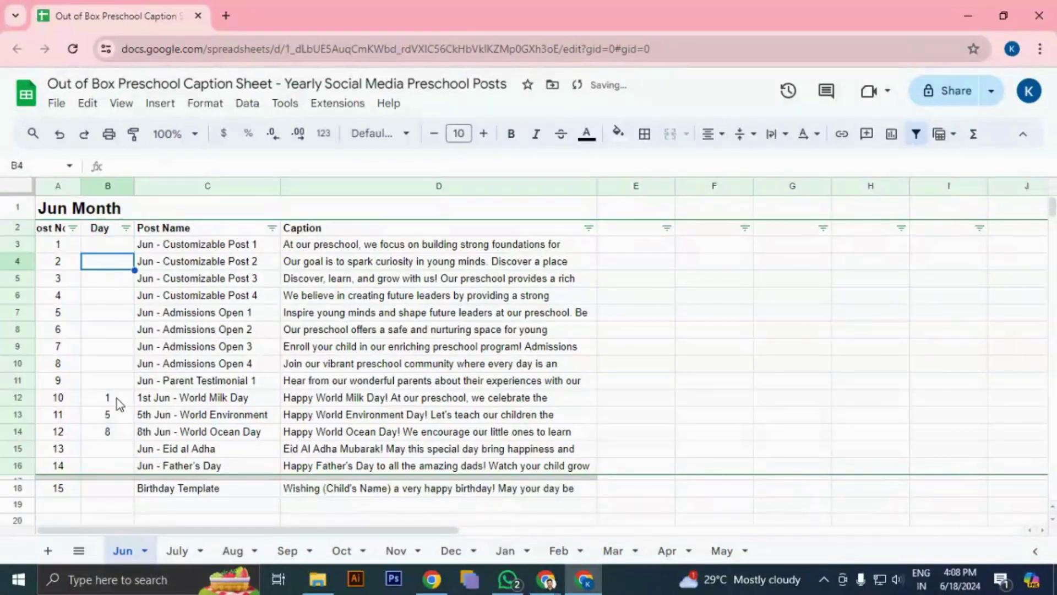
# - Set the Day to 16 for both the Eid al Adha and Father's Day posts in the June sheet
pyautogui.moveTo(117, 398); pyautogui.dragTo(117, 435)
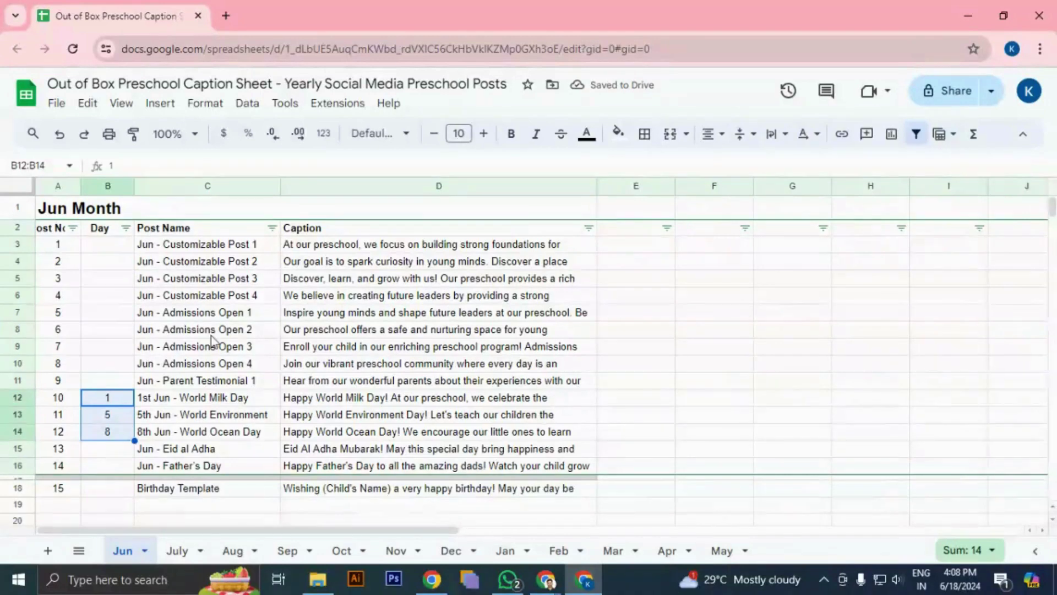
pyautogui.click(94, 401)
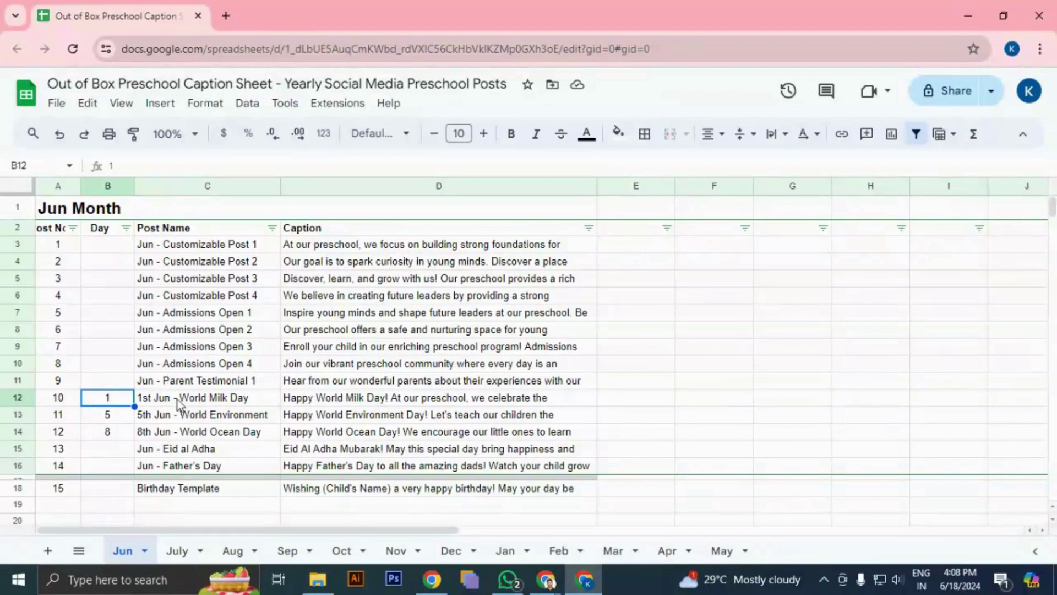
pyautogui.click(109, 453)
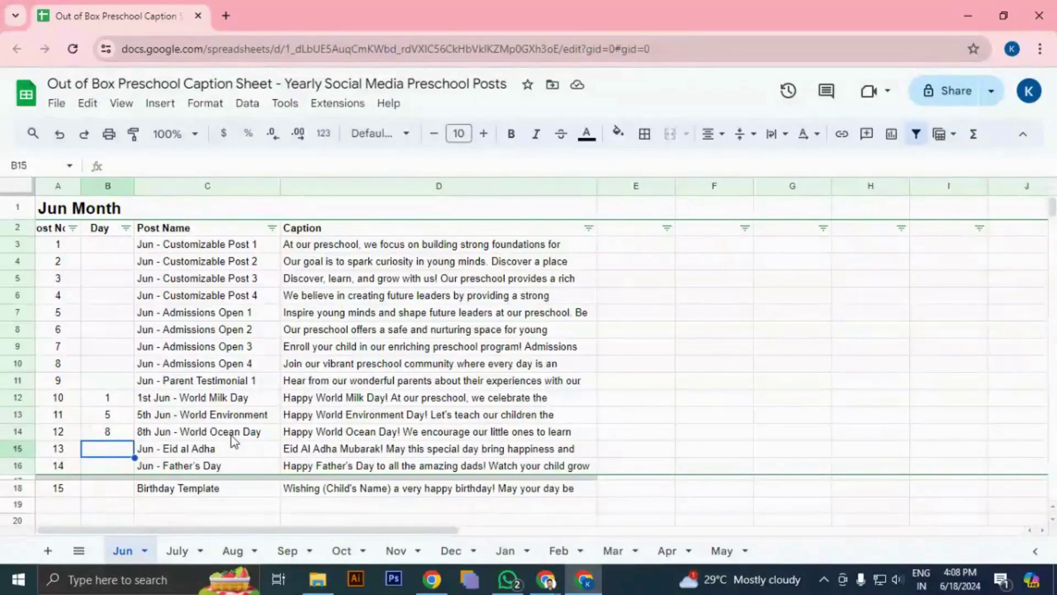
pyautogui.write('16')
pyautogui.press('Return')
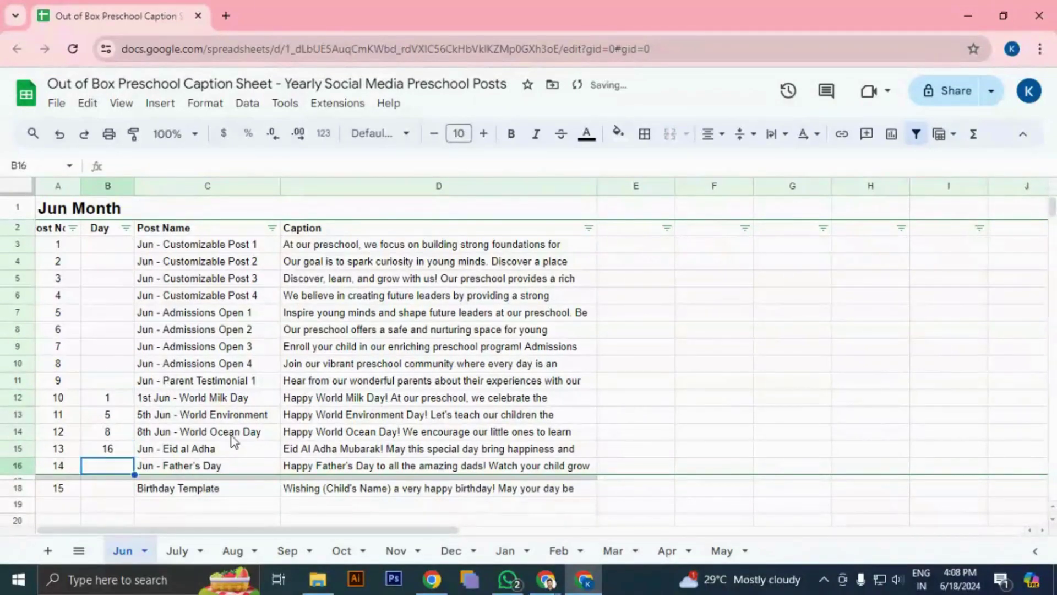
pyautogui.write('16')
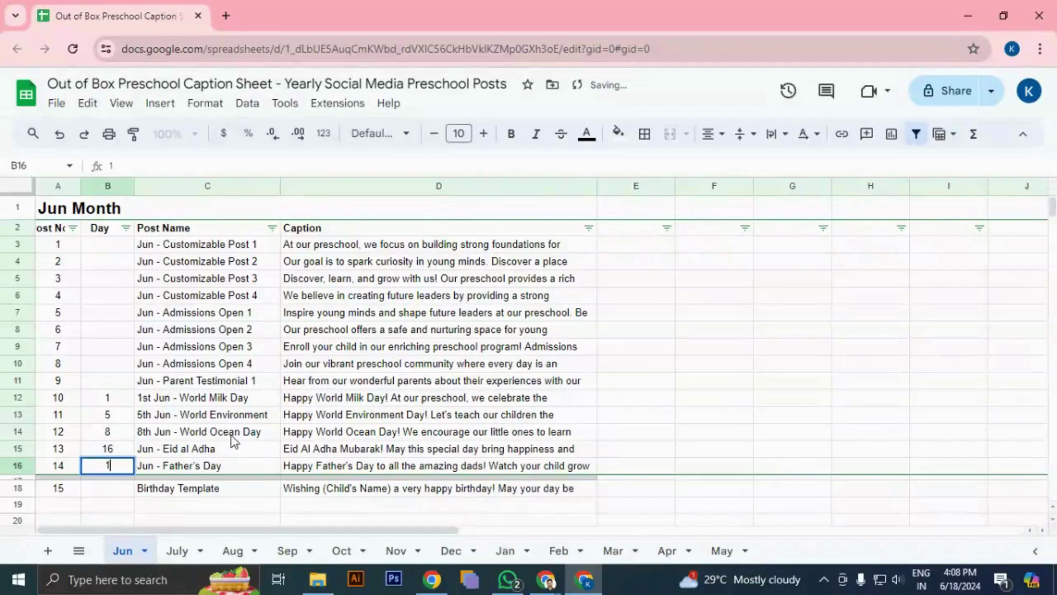
pyautogui.press('Return')
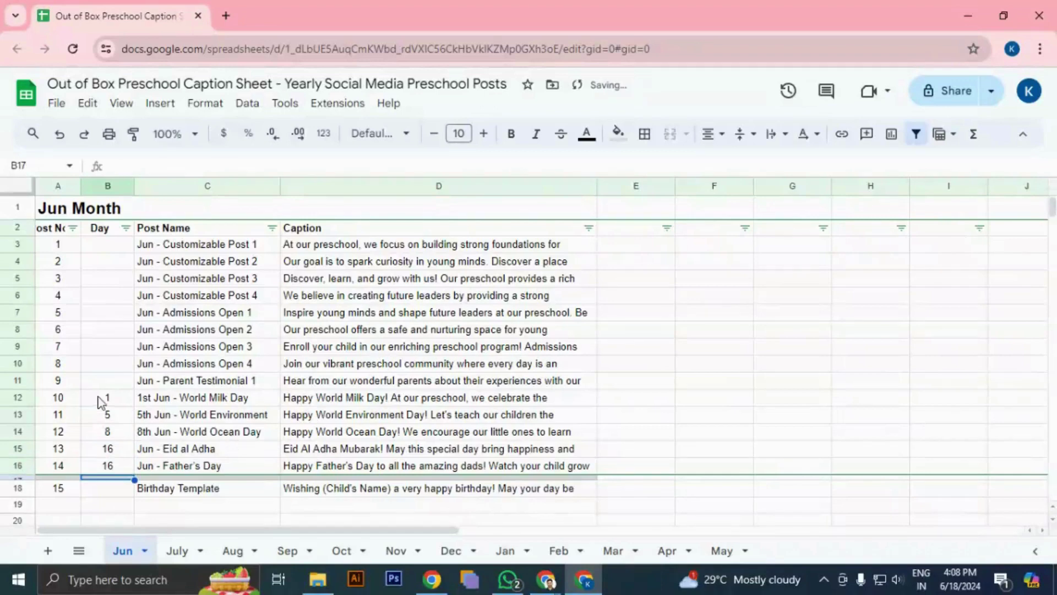
pyautogui.moveTo(102, 400); pyautogui.dragTo(112, 468)
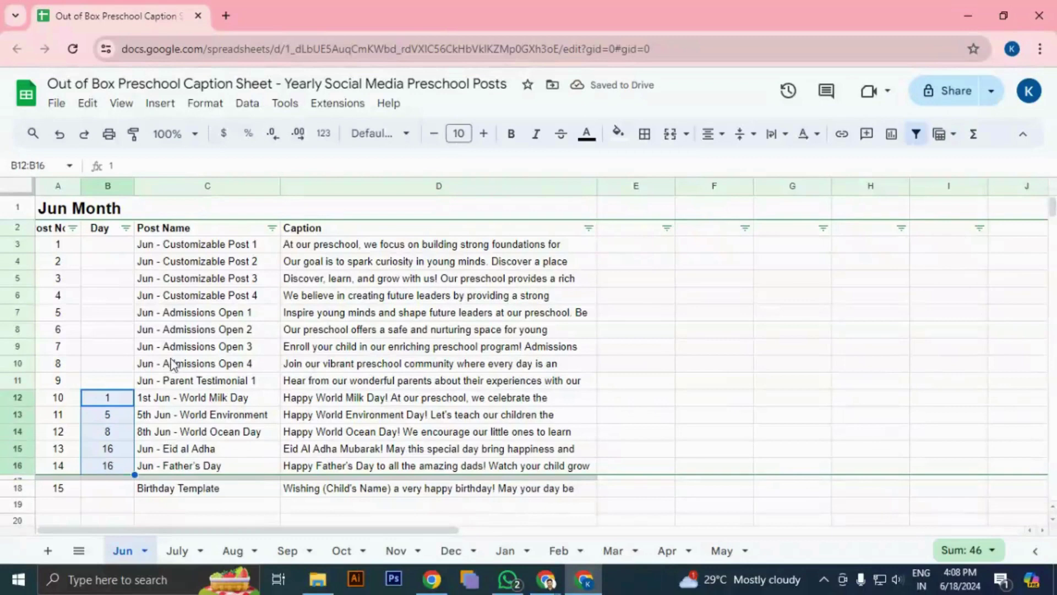
# - Assign day 3 to Customizable Post 1 in the June sheet
pyautogui.click(167, 248)
pyautogui.moveTo(167, 248); pyautogui.dragTo(177, 466)
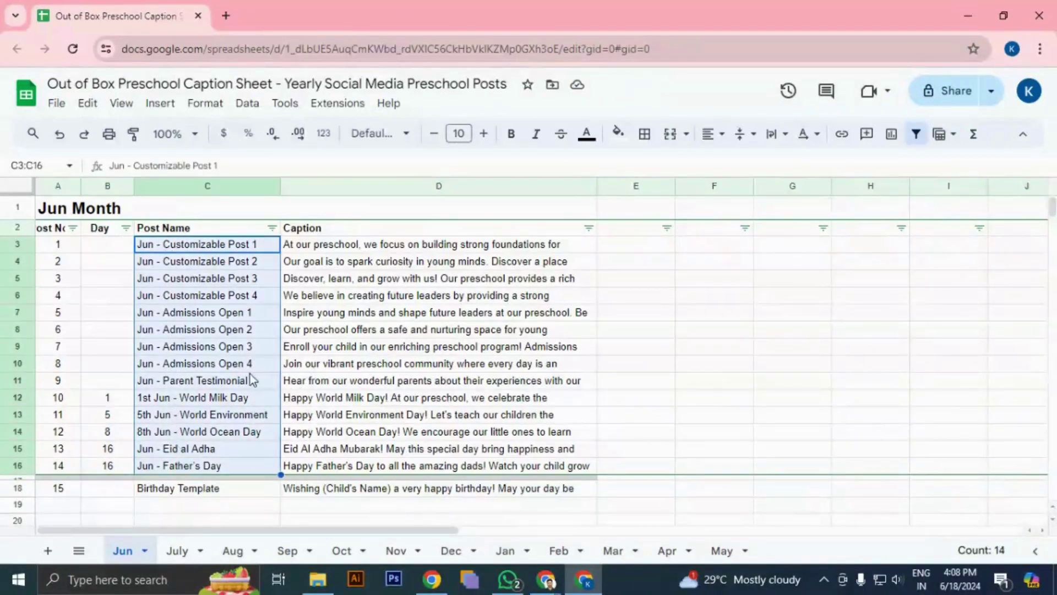
pyautogui.click(151, 249)
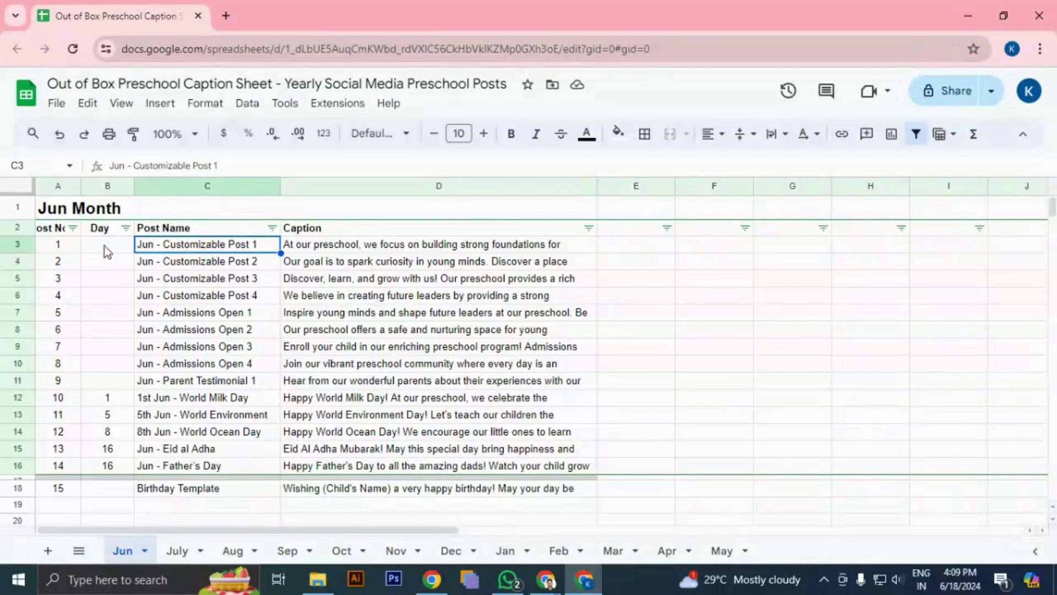
pyautogui.moveTo(104, 246); pyautogui.dragTo(105, 313)
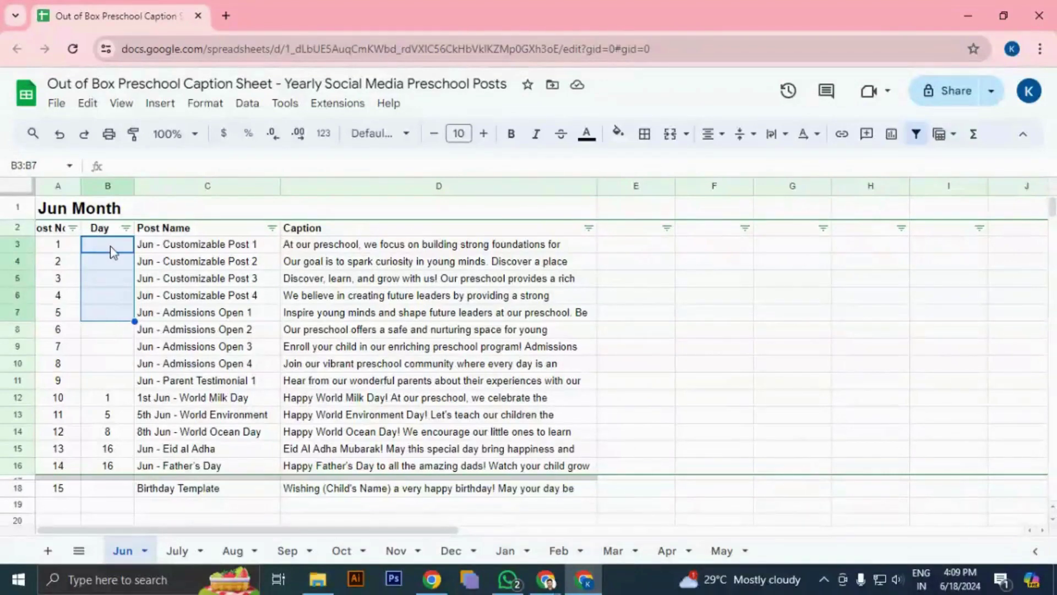
pyautogui.click(106, 400)
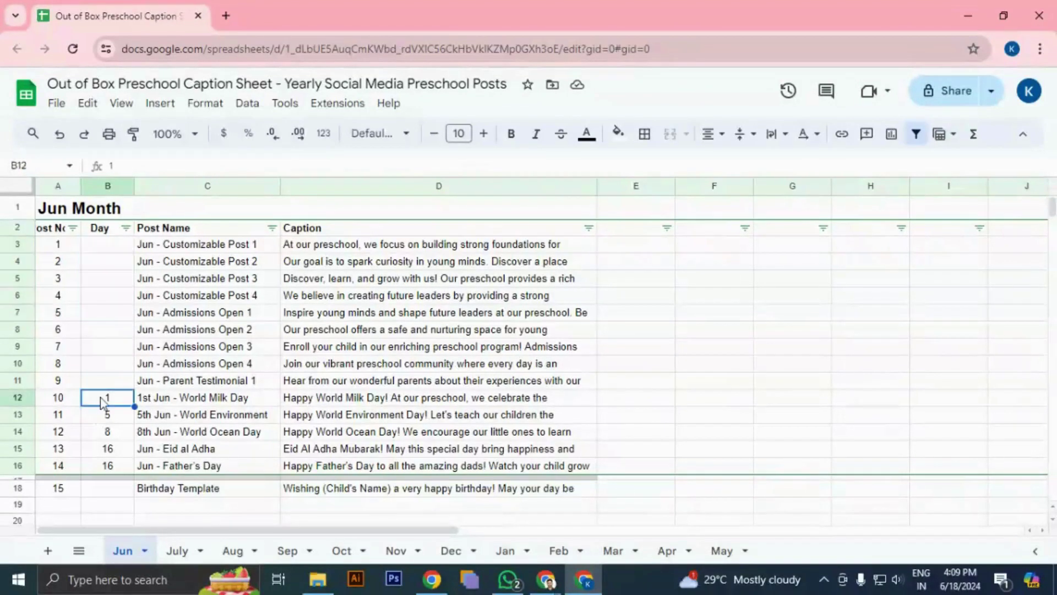
pyautogui.click(104, 248)
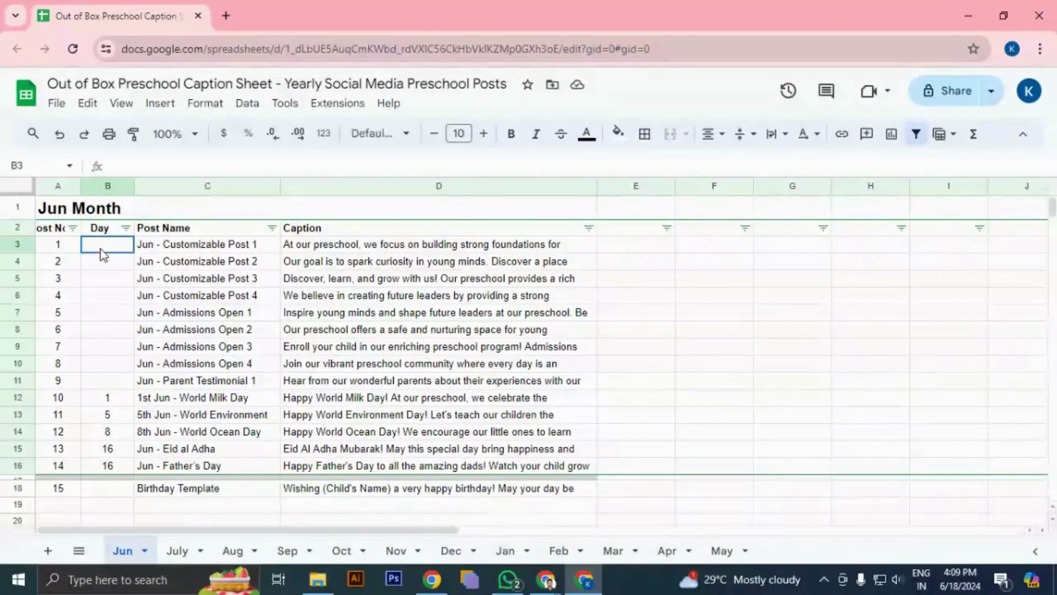
pyautogui.write('3')
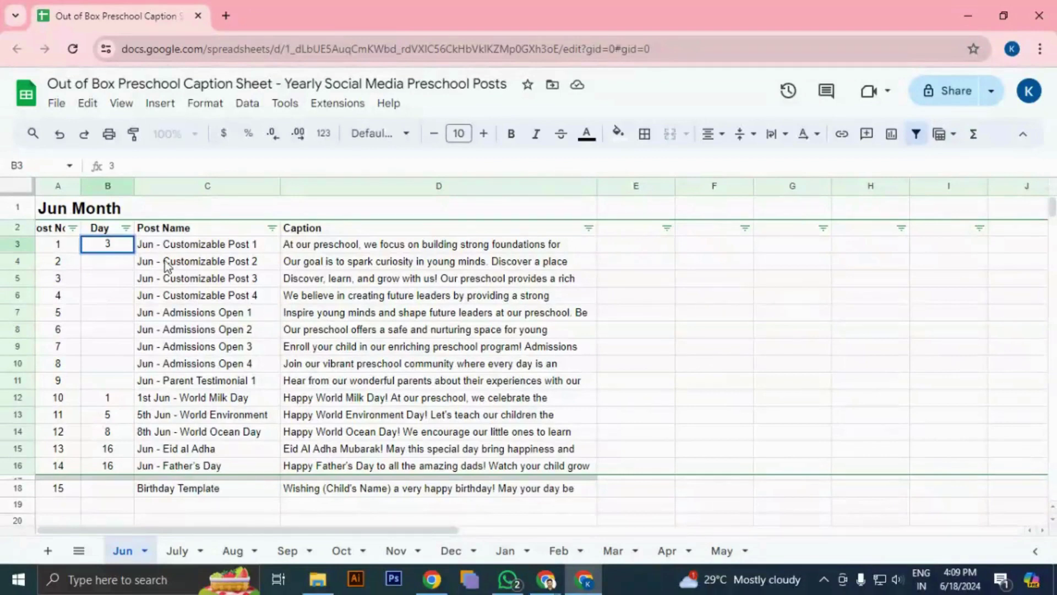
pyautogui.click(177, 247)
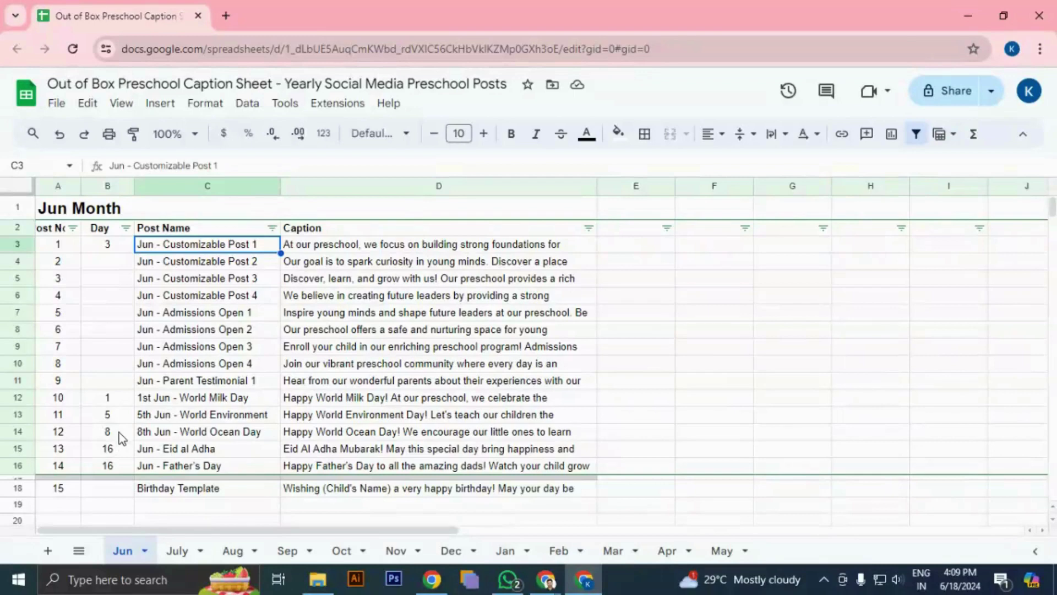
# - Assign day 10 to the Admissions Open 1 post, following World Ocean Day in the June schedule
pyautogui.click(122, 436)
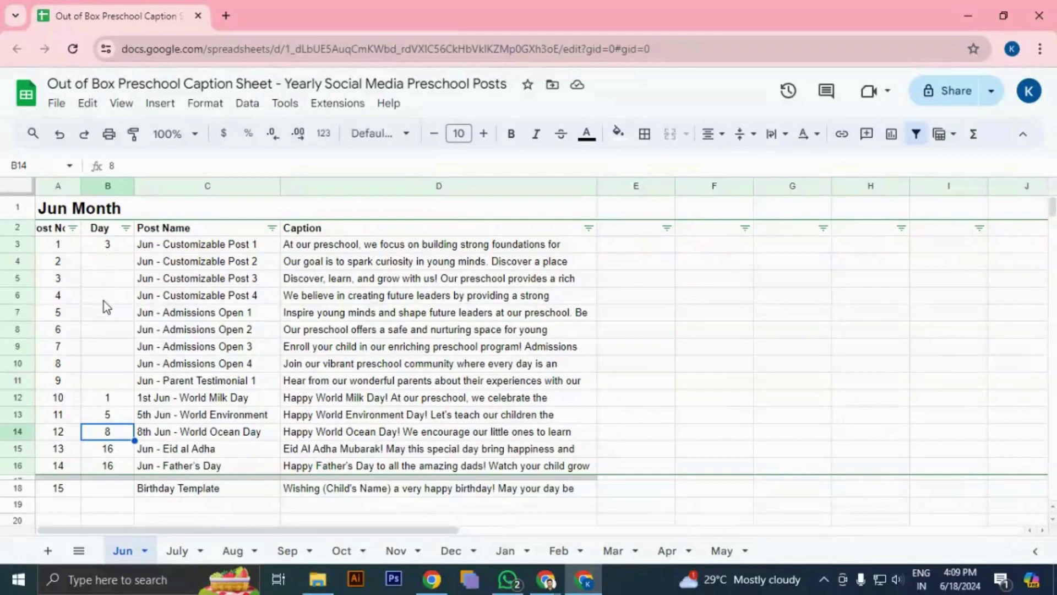
pyautogui.click(122, 314)
pyautogui.write('10')
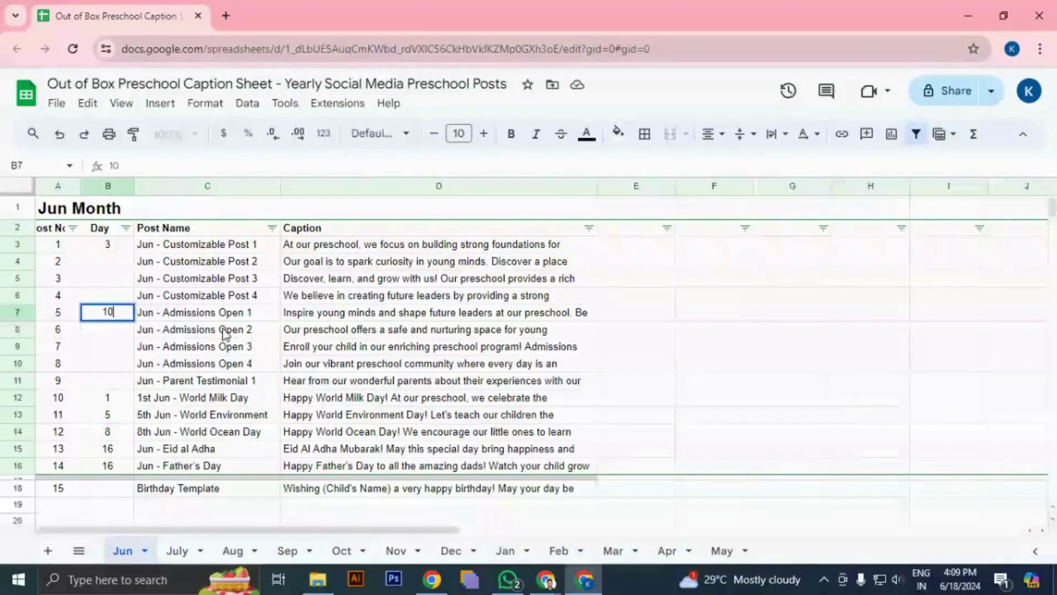
pyautogui.press('Return')
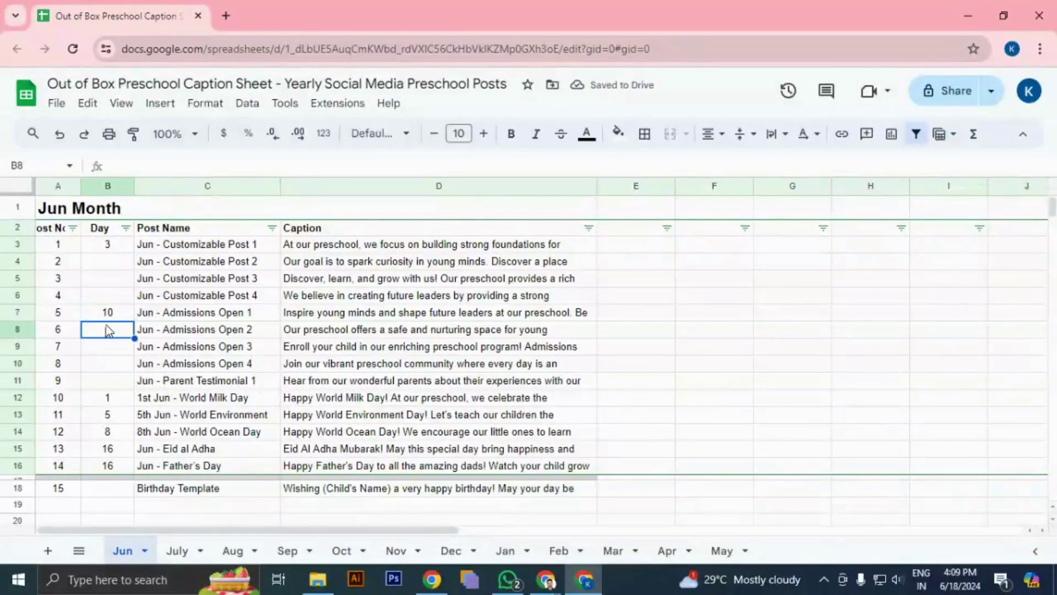
# - Fill the Day column with 12 for Customizable Post 2 and 14 for Admissions Open 2
pyautogui.click(109, 264)
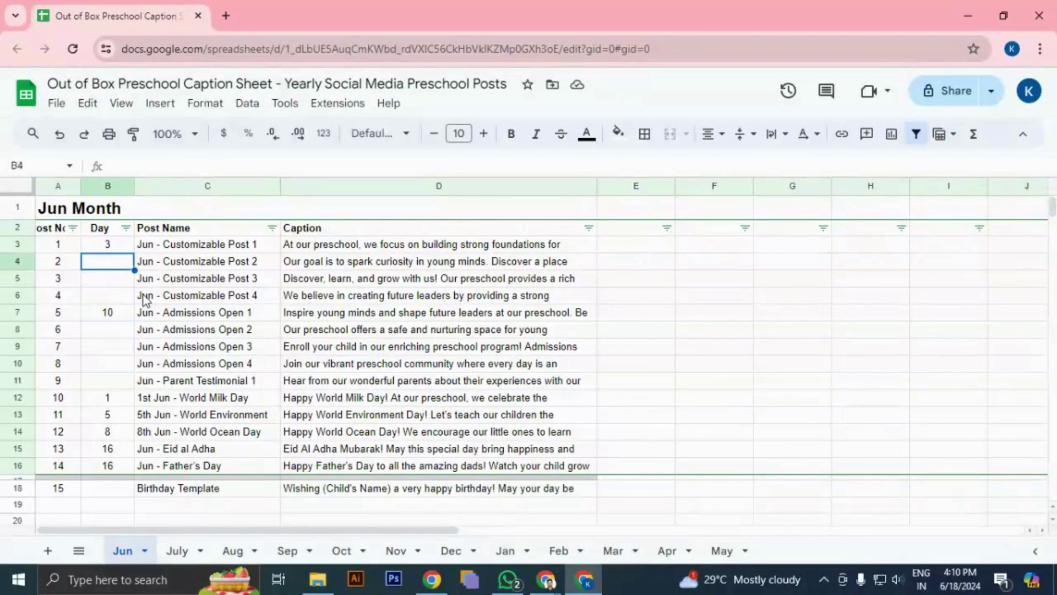
pyautogui.write('12')
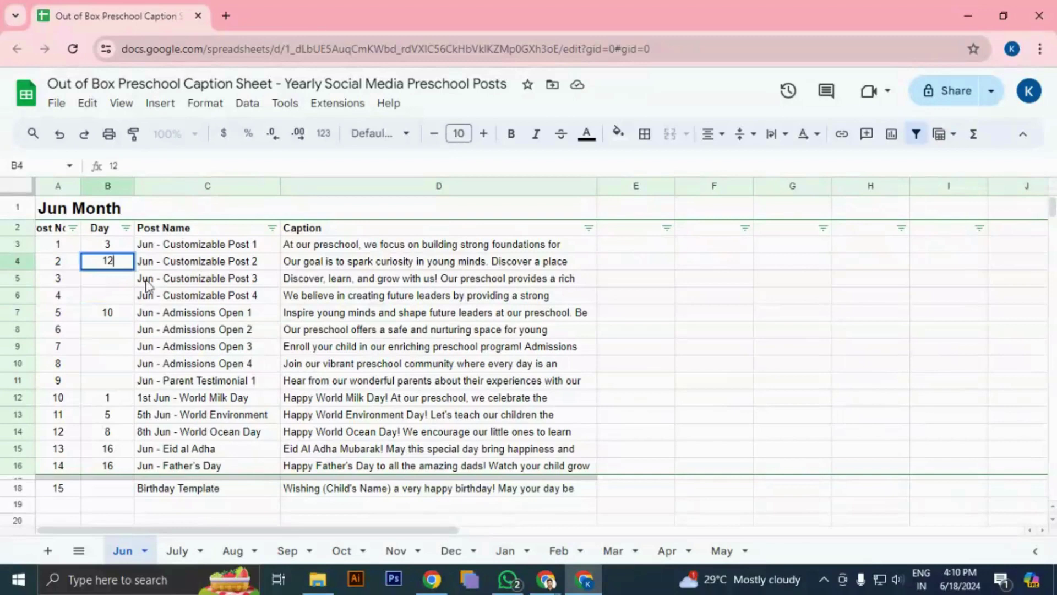
pyautogui.click(109, 336)
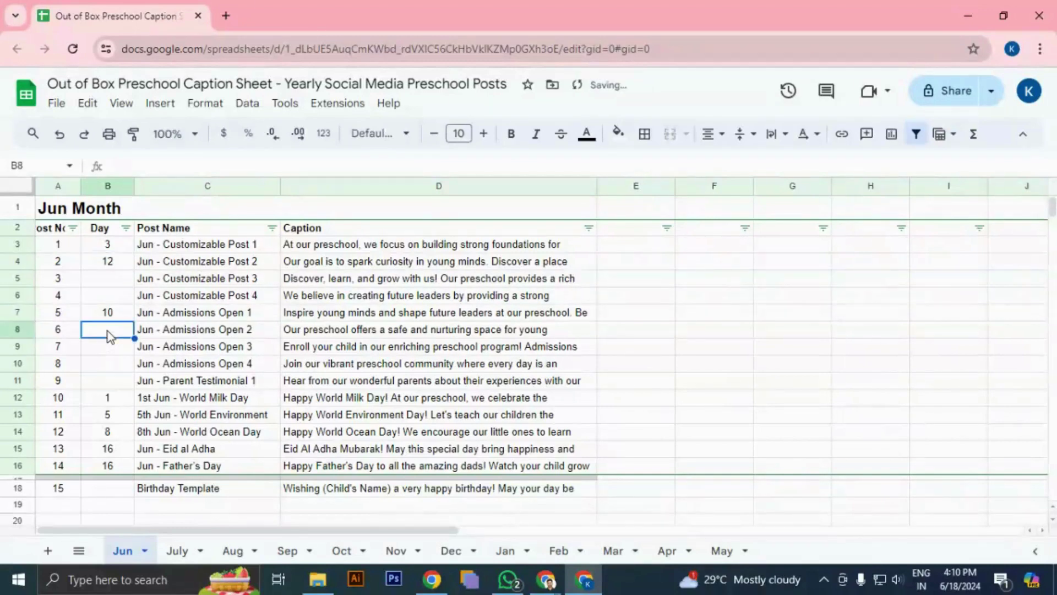
pyautogui.write('14')
pyautogui.click(141, 334)
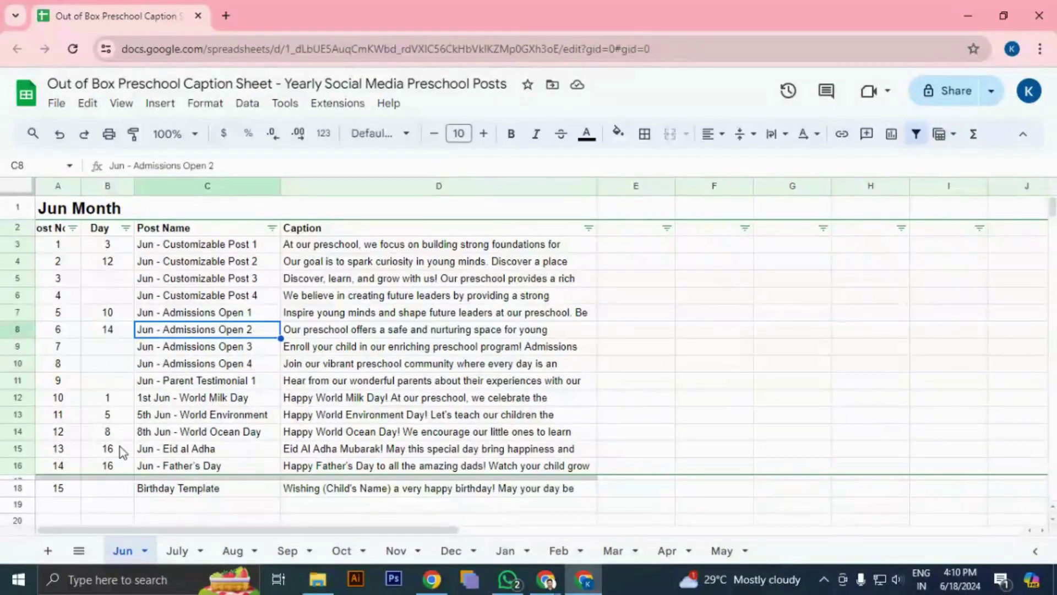
# - Fill the Day column with 18 for Customizable Post 3 and 20 for Admissions Open 3
pyautogui.click(109, 287)
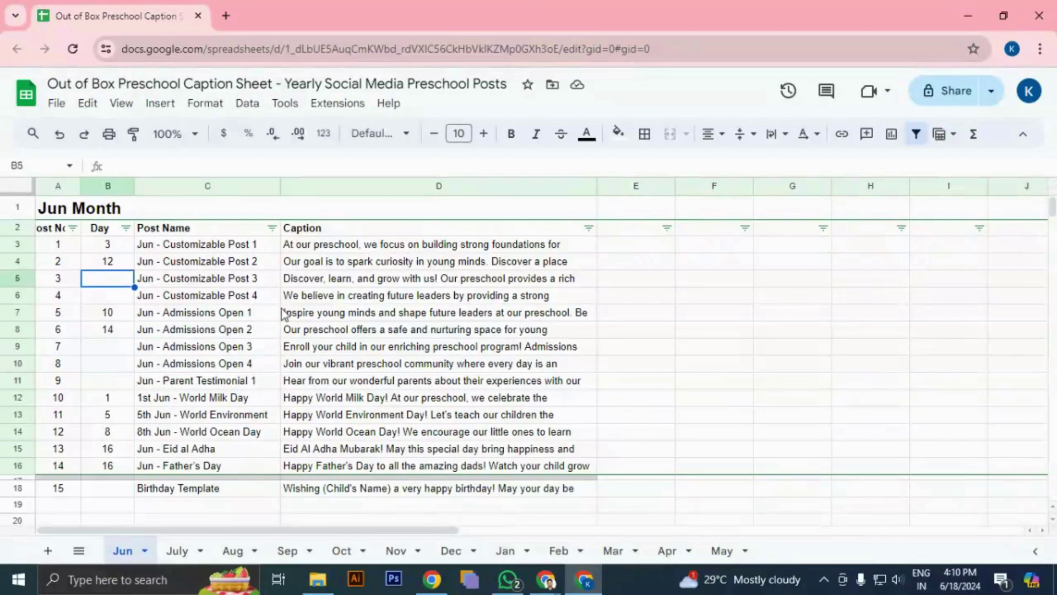
pyautogui.write('18')
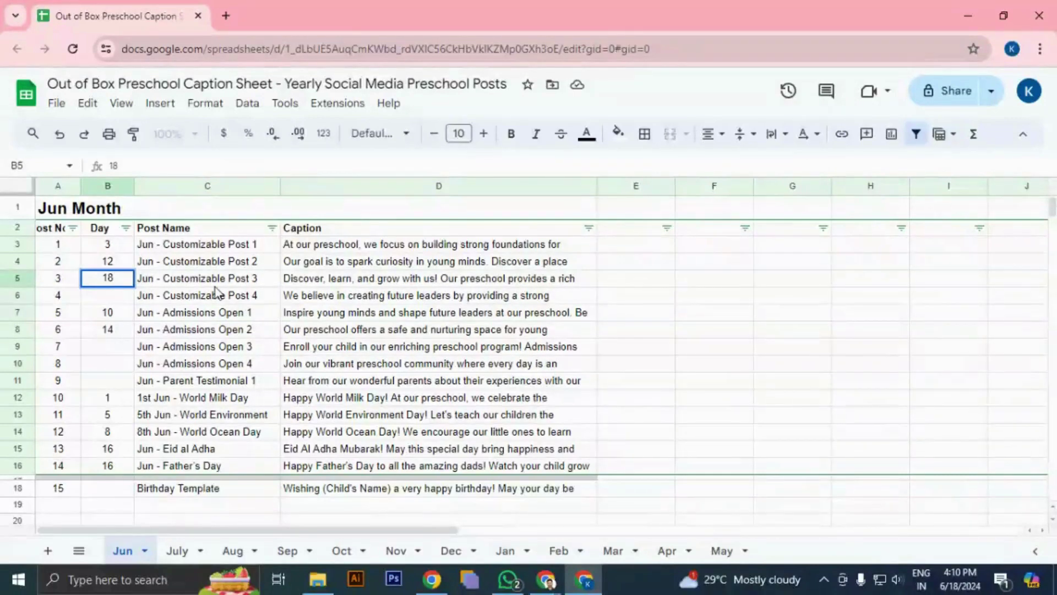
pyautogui.click(102, 356)
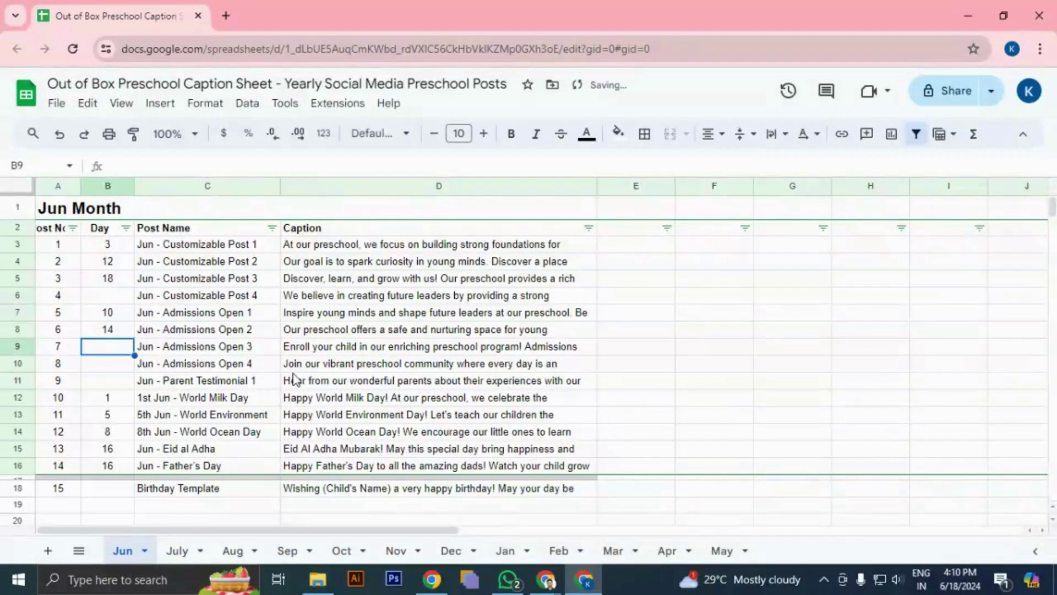
pyautogui.write('20')
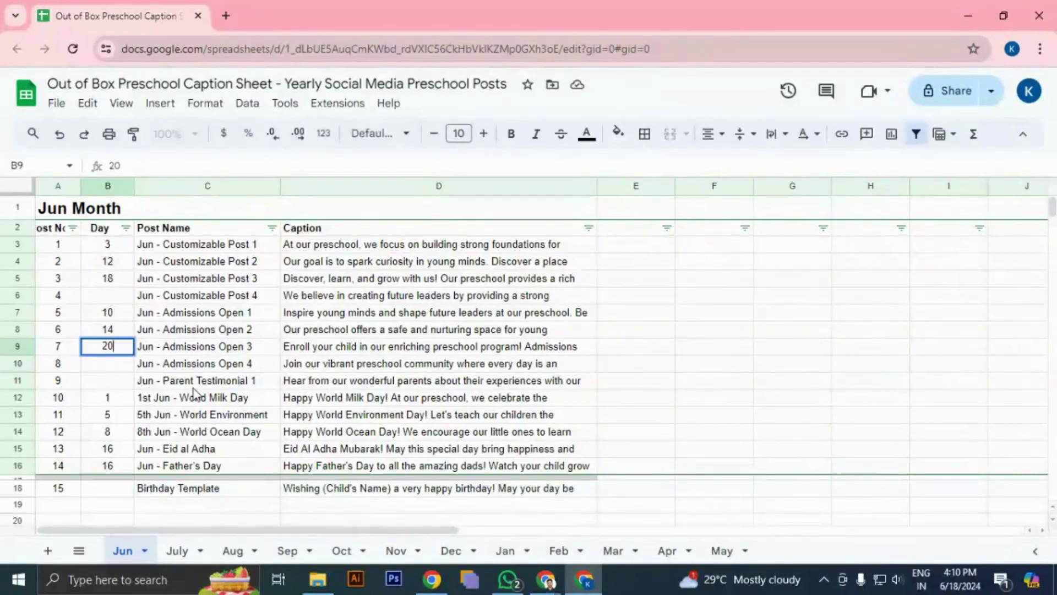
# - Assign day 22 to the Parent Testimonial 1 post in the June sheet
pyautogui.click(241, 381)
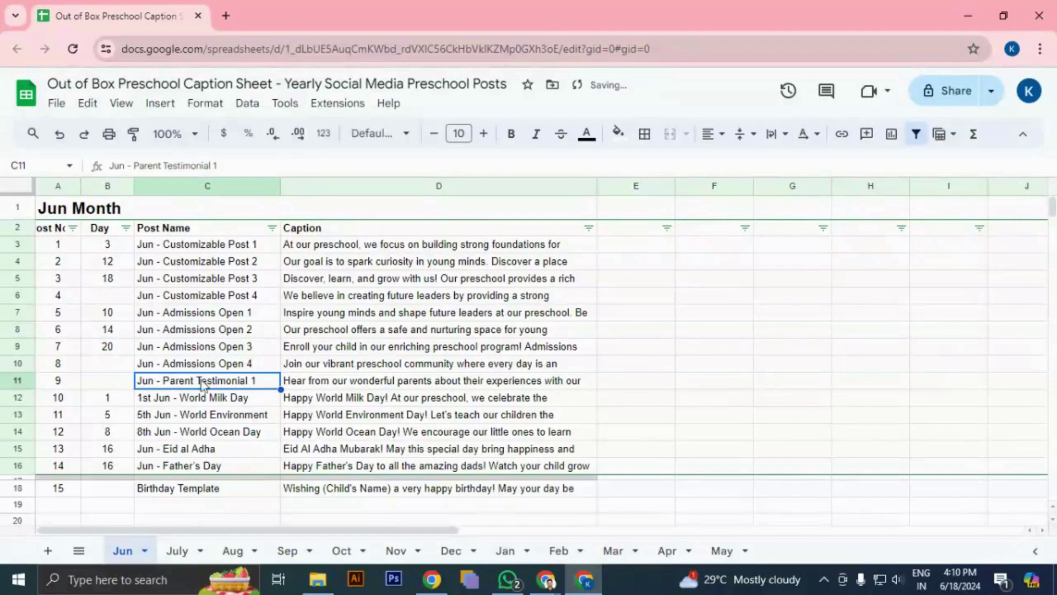
pyautogui.click(113, 384)
pyautogui.write('22')
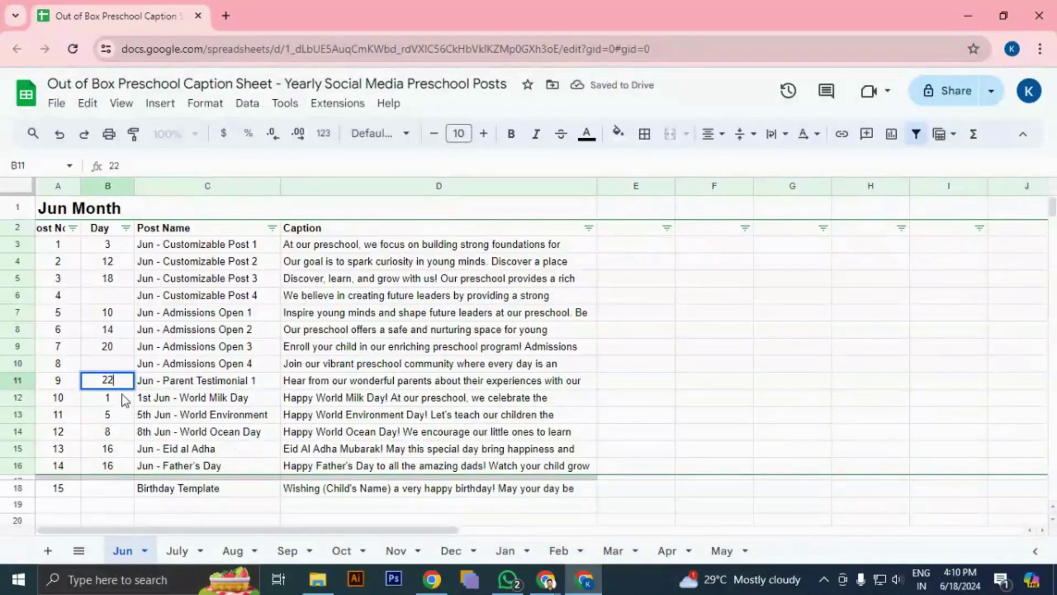
# - Fill the Day column with 25 for Customizable Post 4 and 27 for Admissions Open 4
pyautogui.click(108, 303)
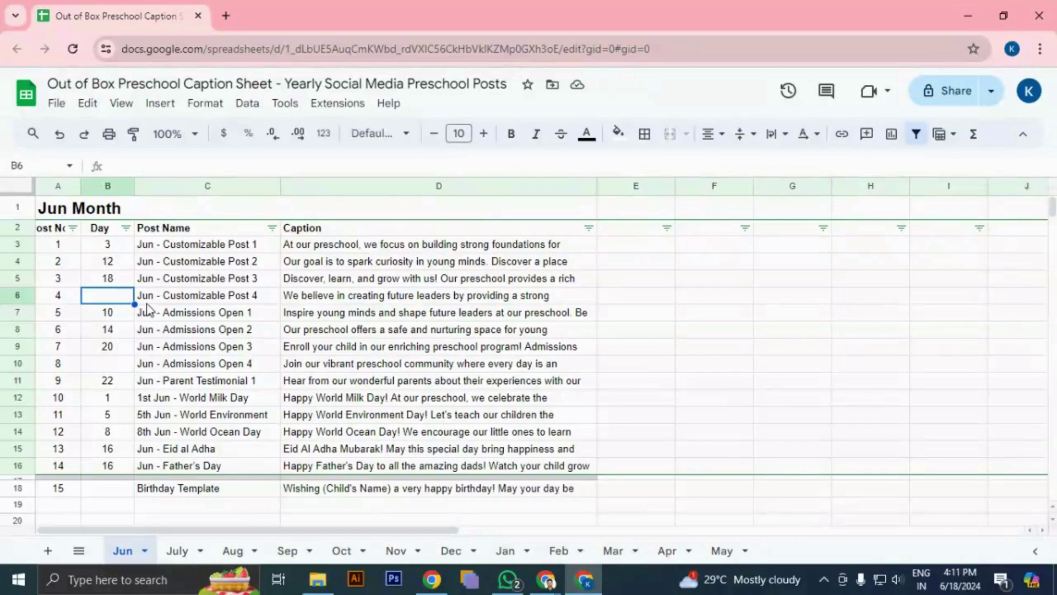
pyautogui.write('25')
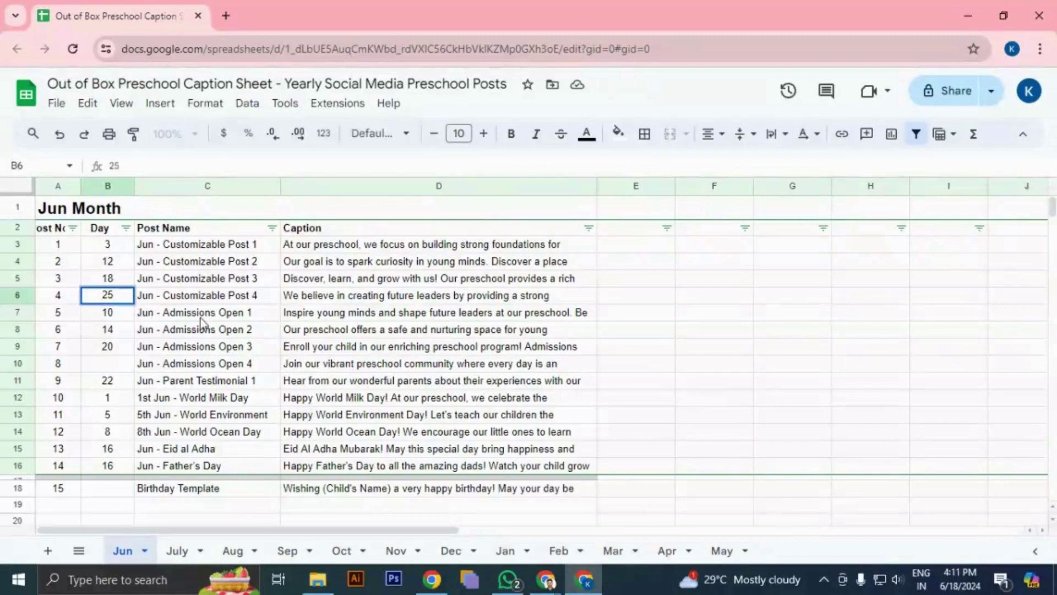
pyautogui.click(113, 366)
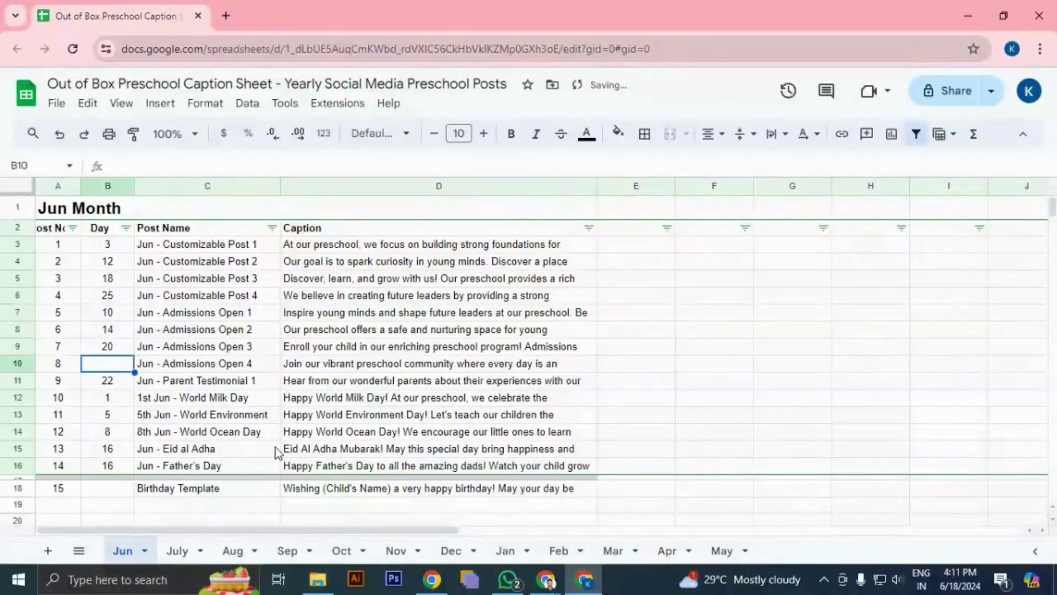
pyautogui.write('27')
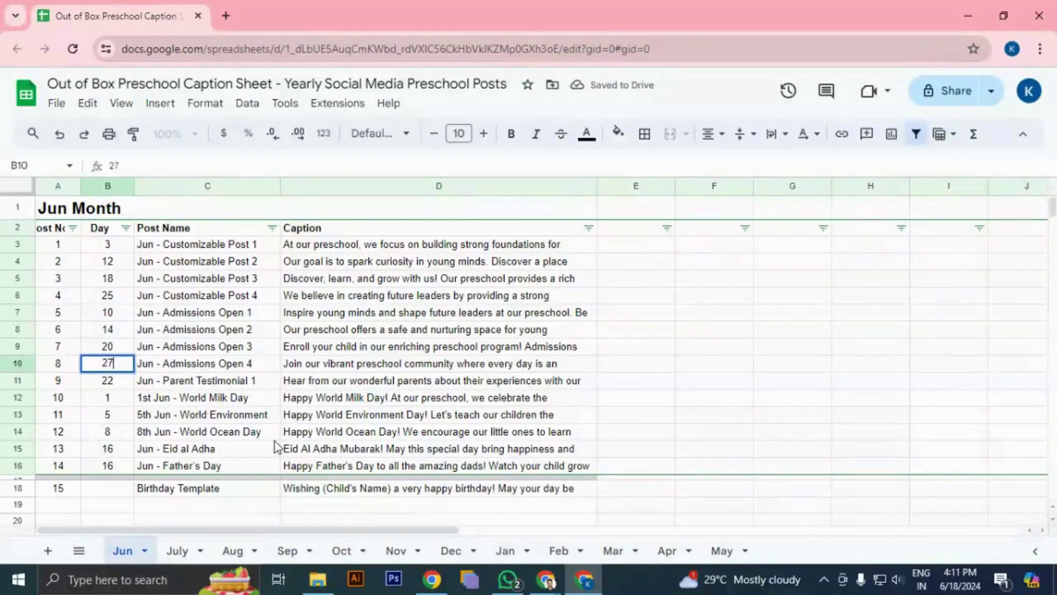
pyautogui.click(153, 367)
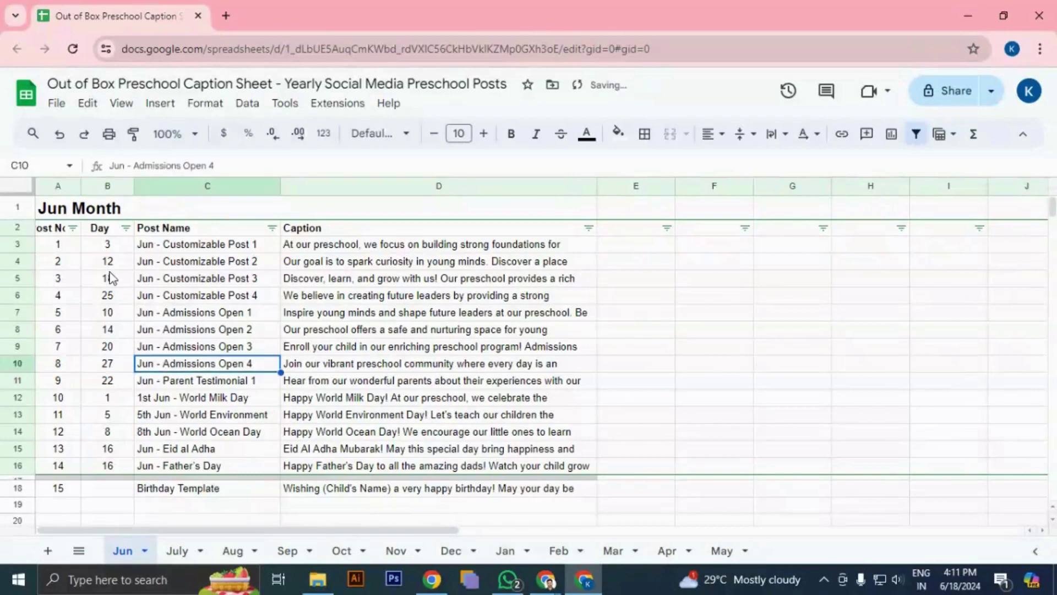
# - Review the Day values of all June posts and examine the Birthday Template row below them
pyautogui.moveTo(108, 246); pyautogui.dragTo(121, 460)
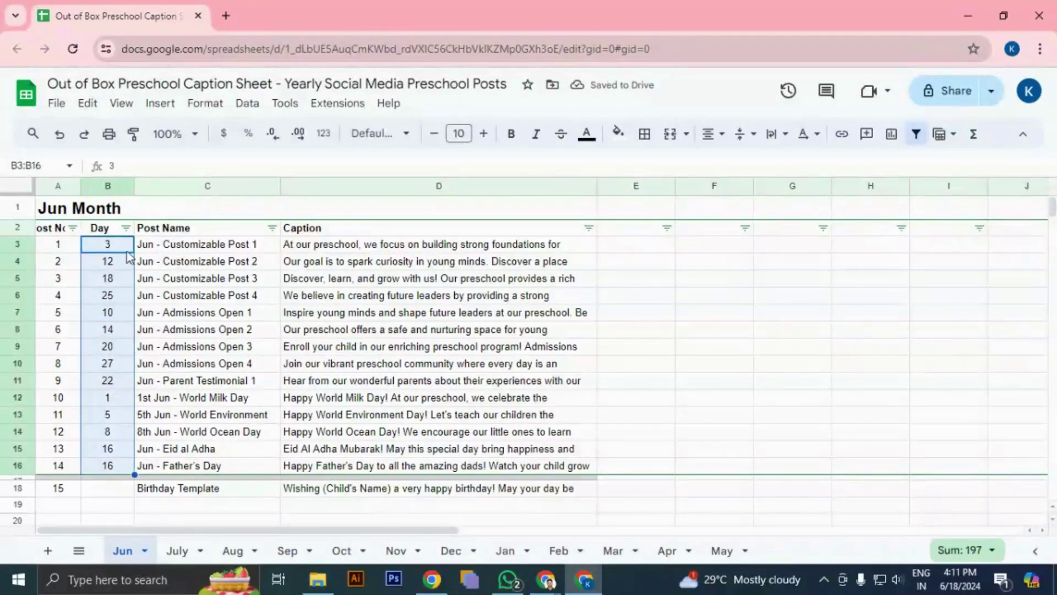
pyautogui.click(163, 246)
pyautogui.moveTo(113, 245); pyautogui.dragTo(120, 465)
pyautogui.click(113, 494)
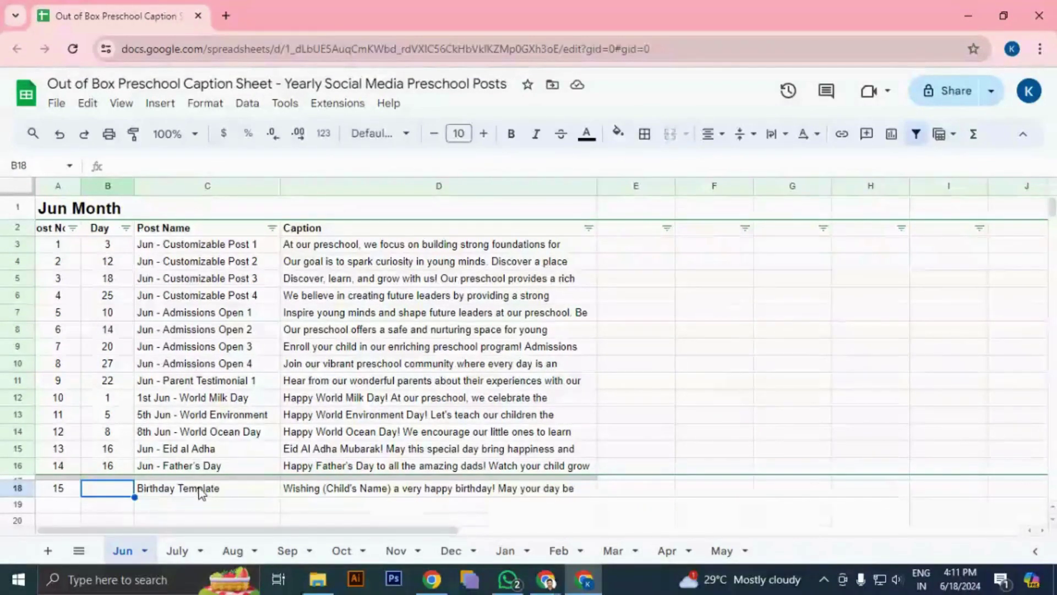
pyautogui.scroll(-2, 203, 487)
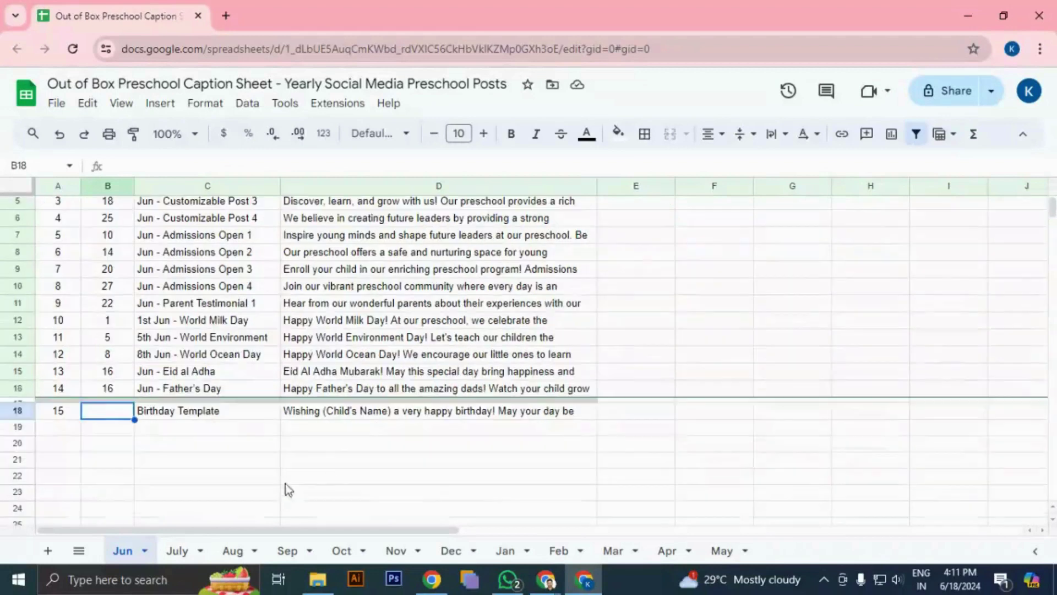
# - Set the Day value of the Birthday Template post in row 18 to 4
pyautogui.moveTo(270, 420); pyautogui.dragTo(398, 419)
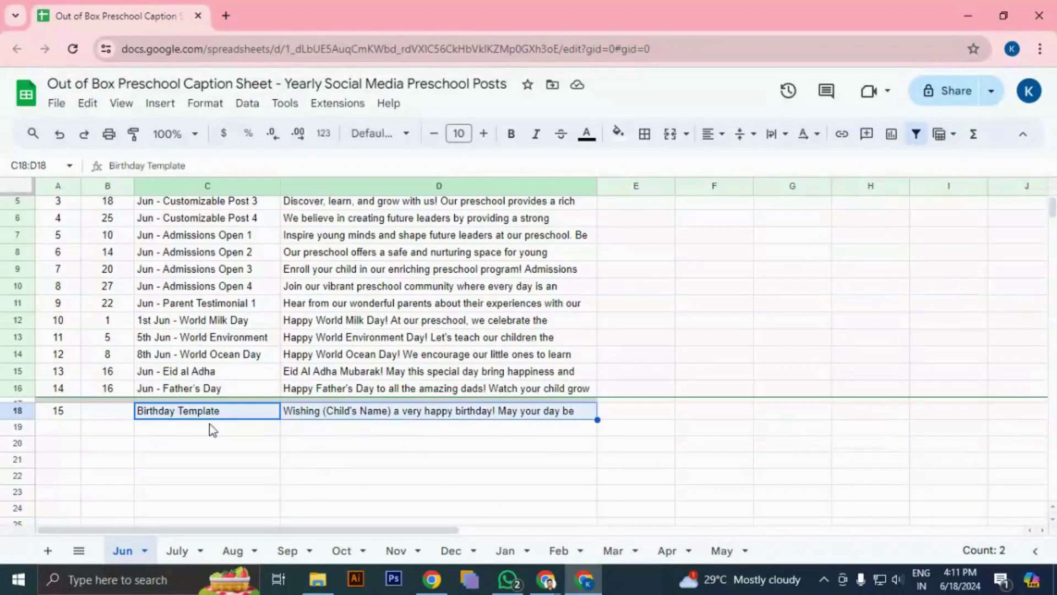
pyautogui.moveTo(209, 427); pyautogui.dragTo(325, 516)
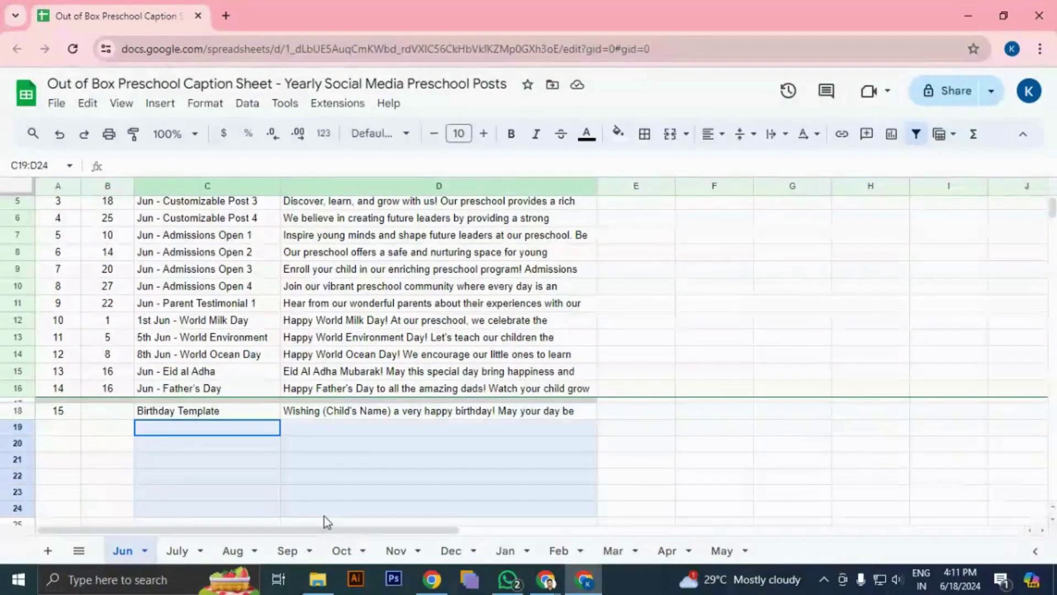
pyautogui.click(112, 411)
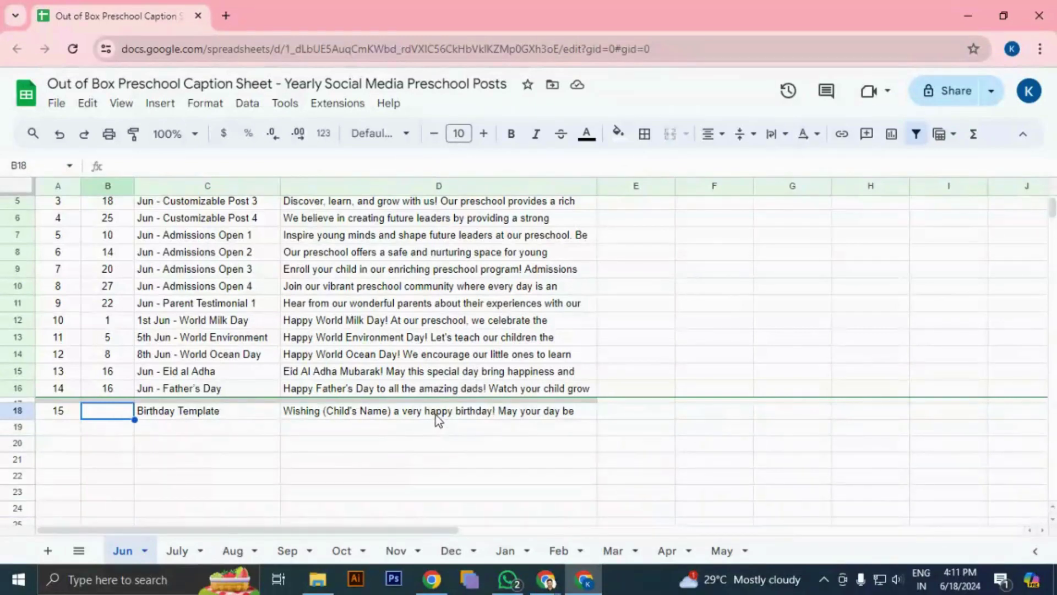
pyautogui.write('4')
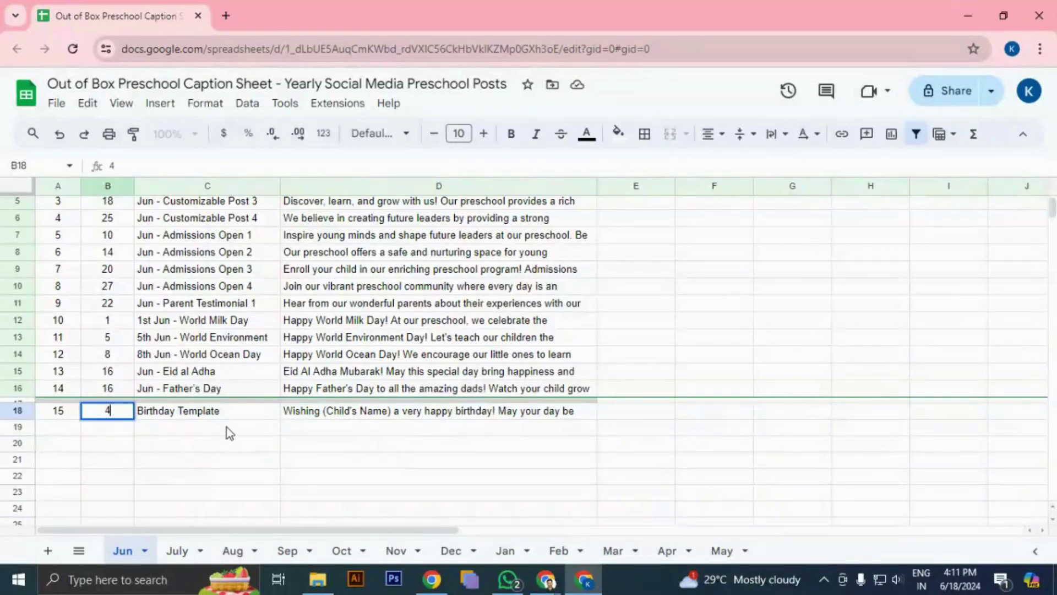
pyautogui.click(227, 427)
# - Copy the Birthday Template post name and caption into the four empty rows below it, rows 19 to 22
pyautogui.moveTo(174, 416); pyautogui.dragTo(342, 413)
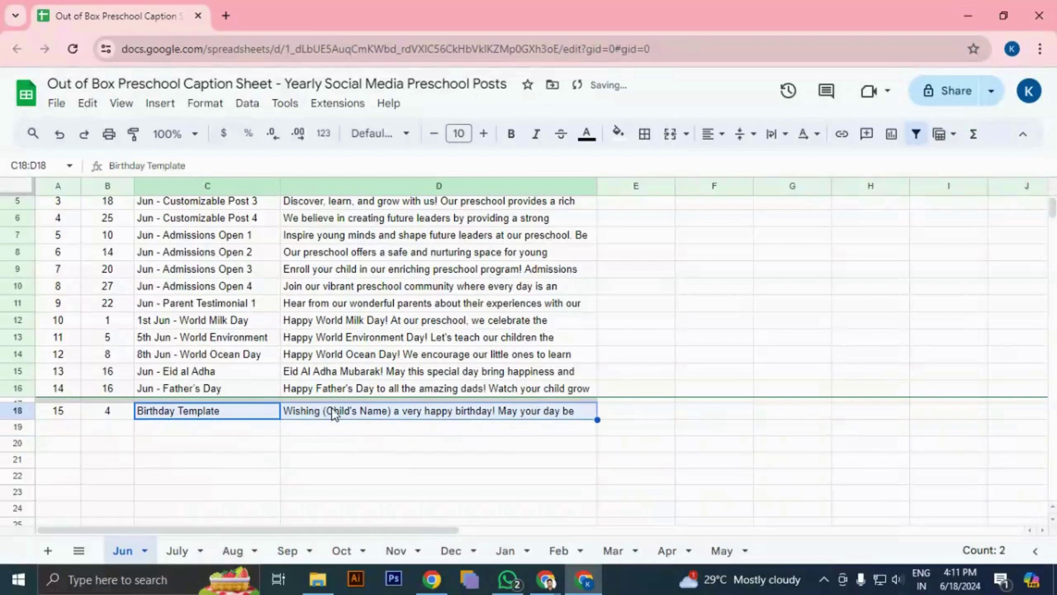
pyautogui.hotkey('ctrl', 'c')
pyautogui.moveTo(212, 432); pyautogui.dragTo(211, 477)
pyautogui.hotkey('ctrl', 'v')
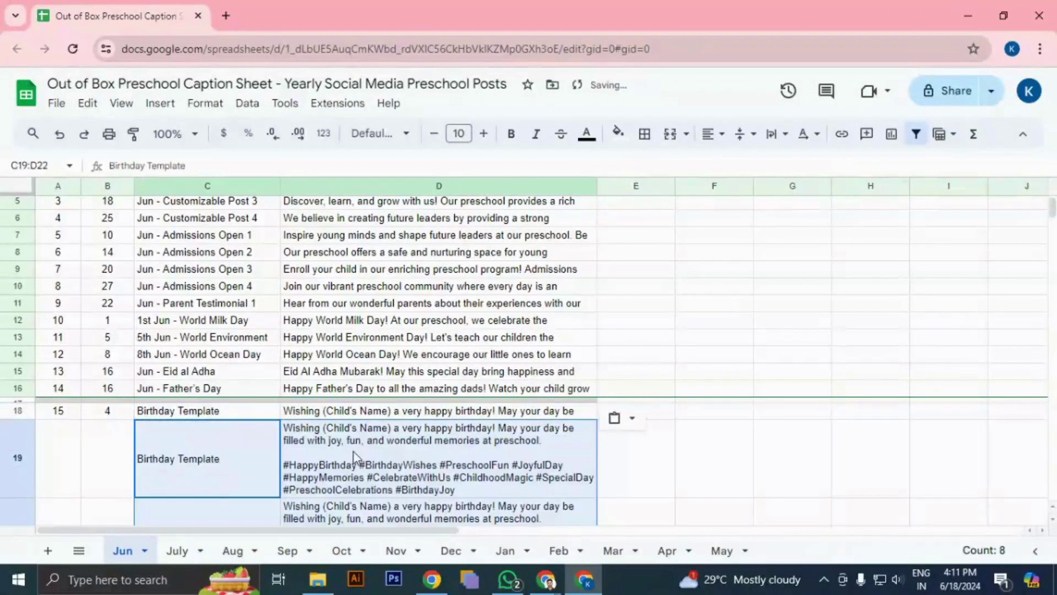
pyautogui.click(354, 456)
# - Apply the formatting of the original Birthday Template row to its four copies in rows 19 to 22
pyautogui.click(28, 412)
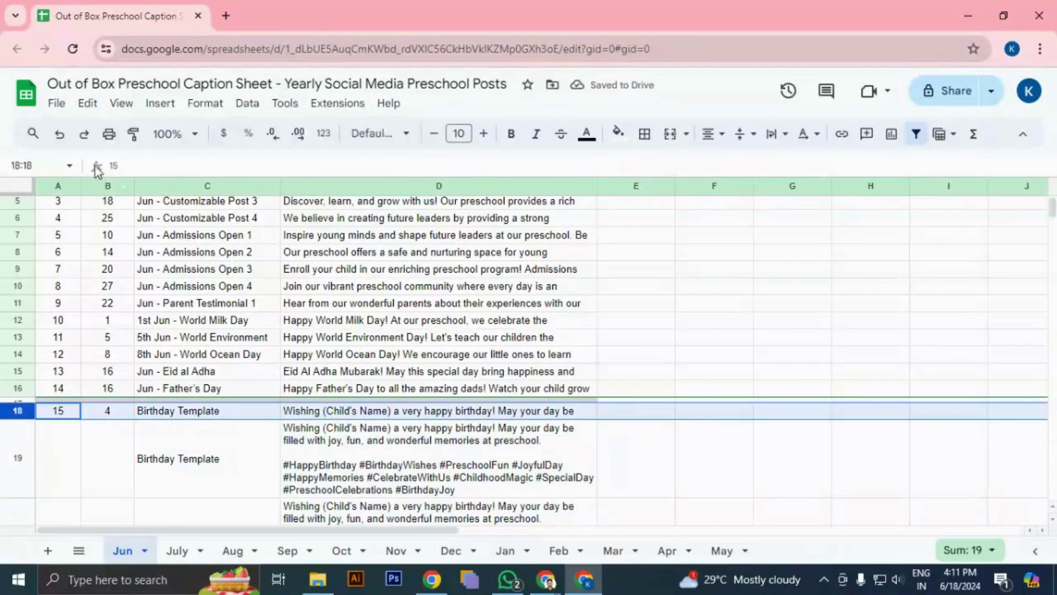
pyautogui.click(133, 134)
pyautogui.scroll(-2, 83, 385)
pyautogui.scroll(-2, 87, 438)
pyautogui.moveTo(20, 320); pyautogui.dragTo(20, 518)
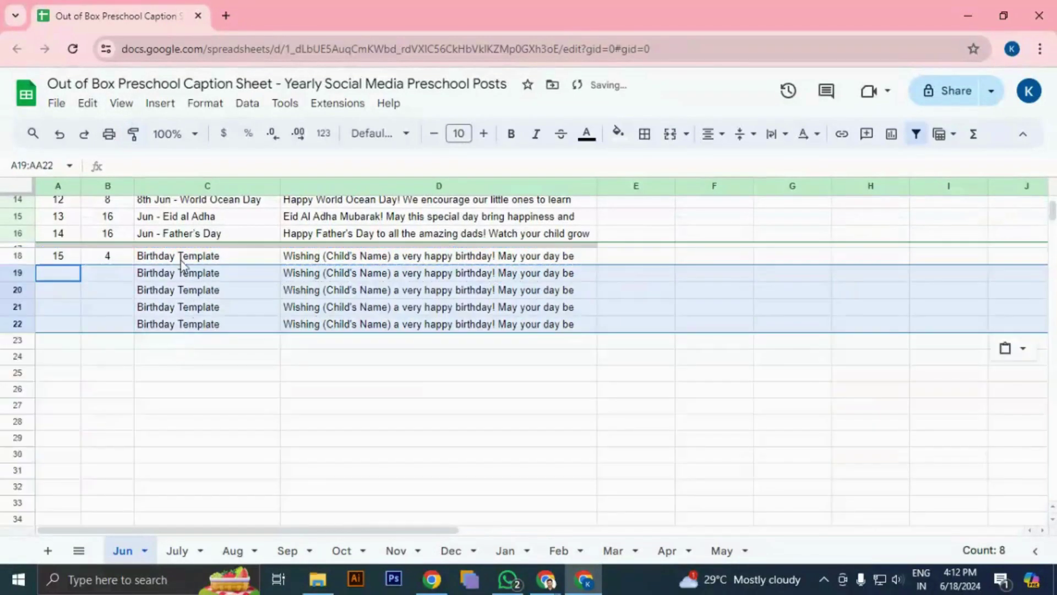
pyautogui.click(182, 273)
pyautogui.scroll(3, 182, 275)
# - Fill the Day column of the four copied Birthday Template rows with 7, 12, 16 and 22
pyautogui.click(109, 430)
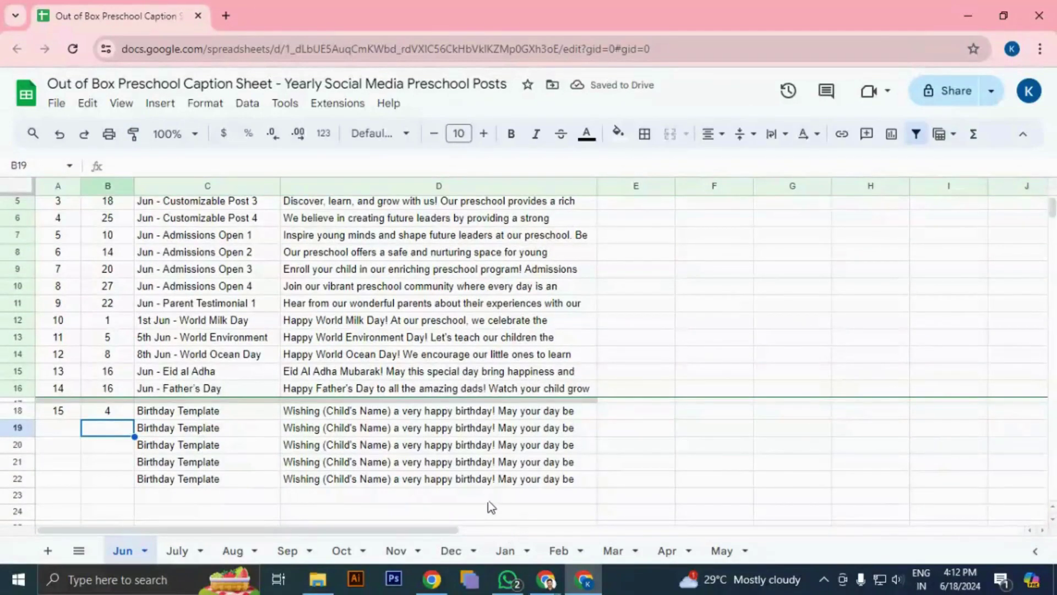
pyautogui.write('7')
pyautogui.click(114, 451)
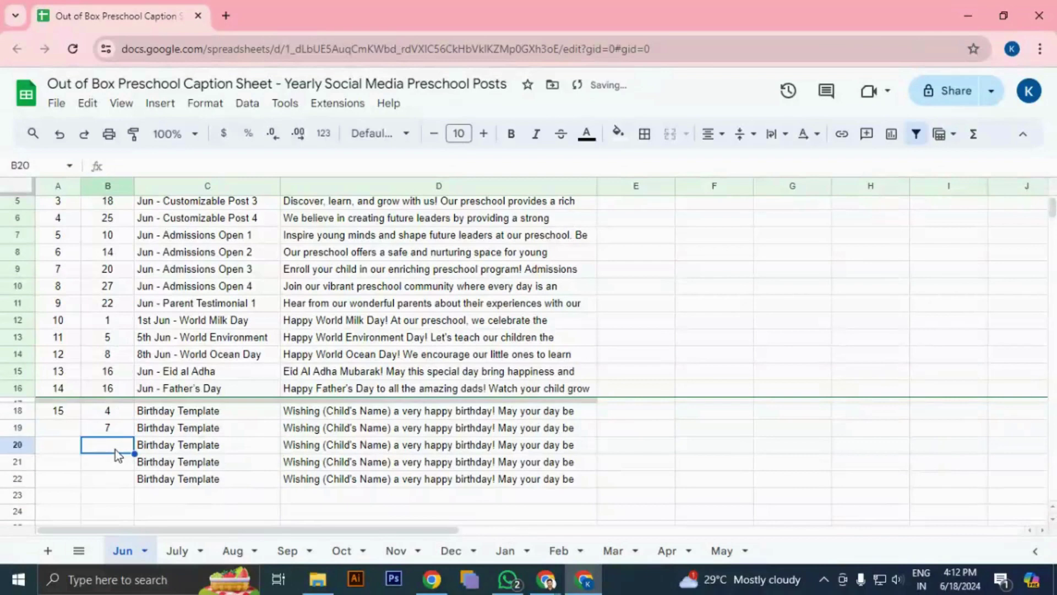
pyautogui.write('12')
pyautogui.click(111, 462)
pyautogui.write('1')
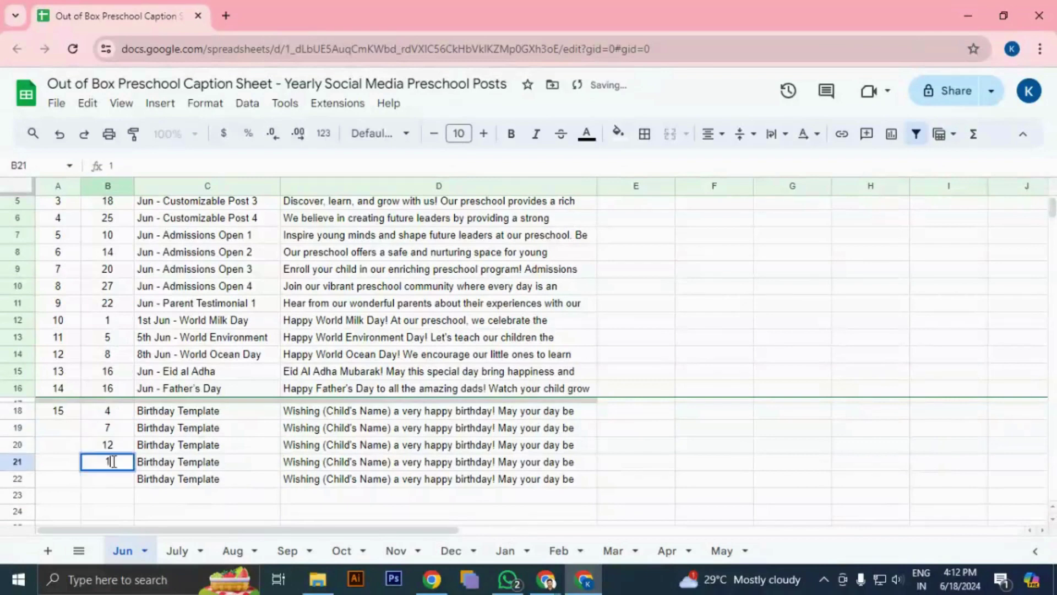
pyautogui.write('6')
pyautogui.click(114, 479)
pyautogui.write('22')
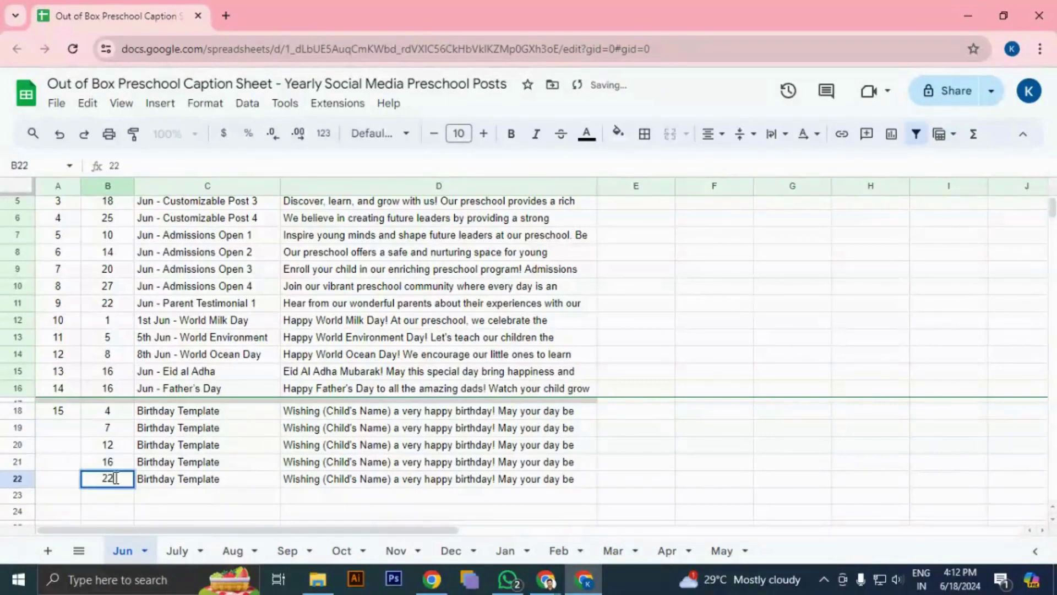
pyautogui.click(347, 452)
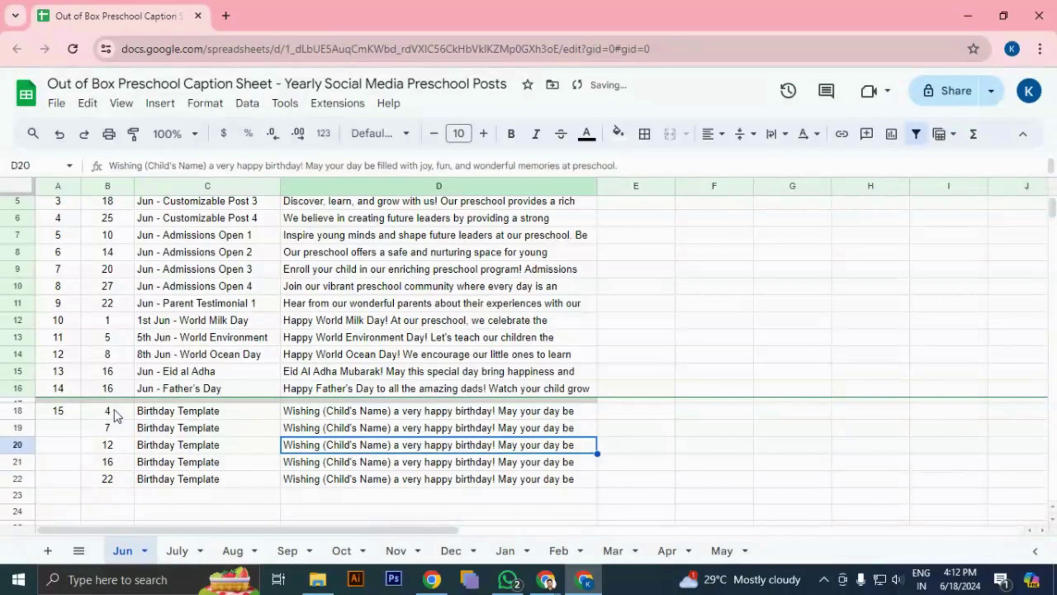
pyautogui.moveTo(115, 410); pyautogui.dragTo(117, 481)
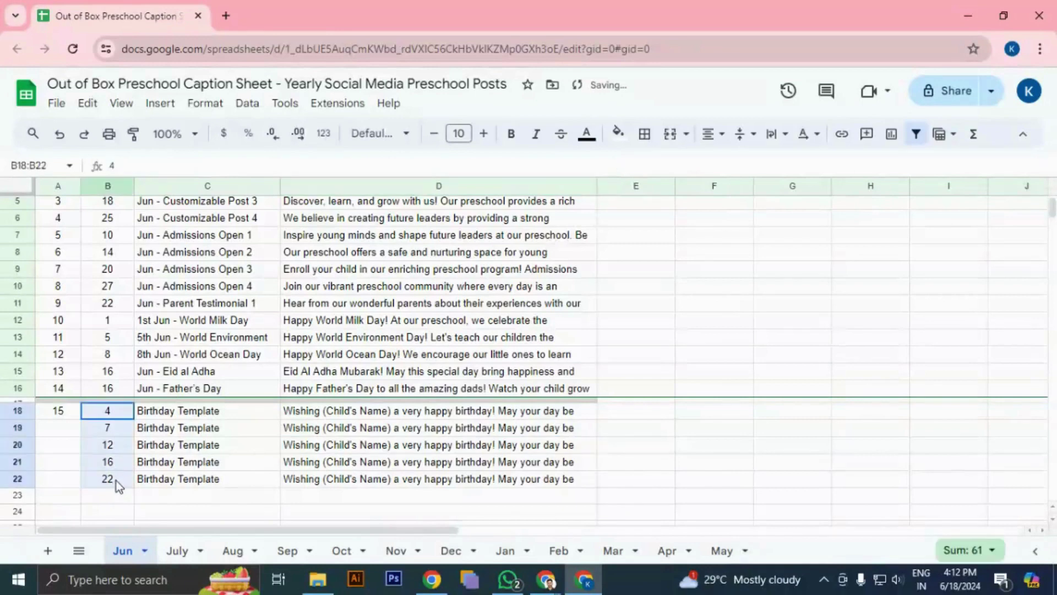
pyautogui.click(219, 416)
# - Delete the empty row 17 between the Father's Day post and the first Birthday Template row
pyautogui.scroll(2, 215, 417)
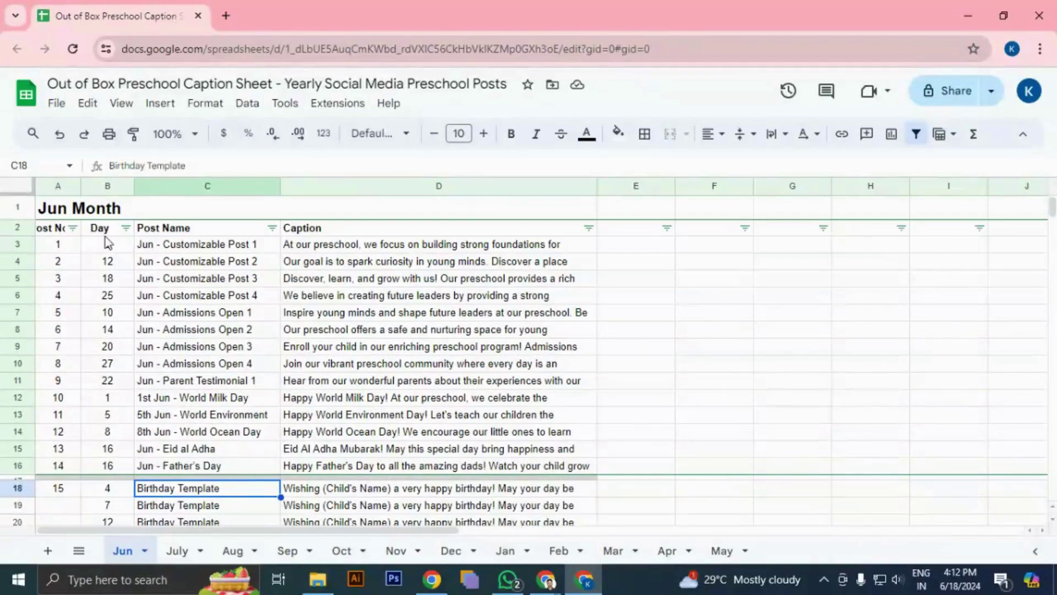
pyautogui.click(130, 446)
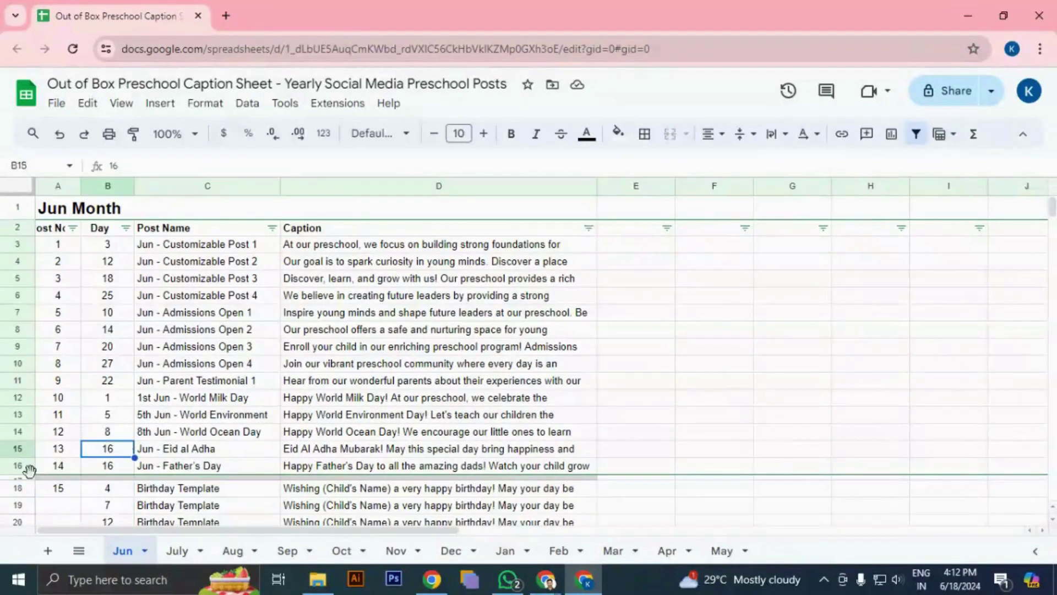
pyautogui.click(28, 467)
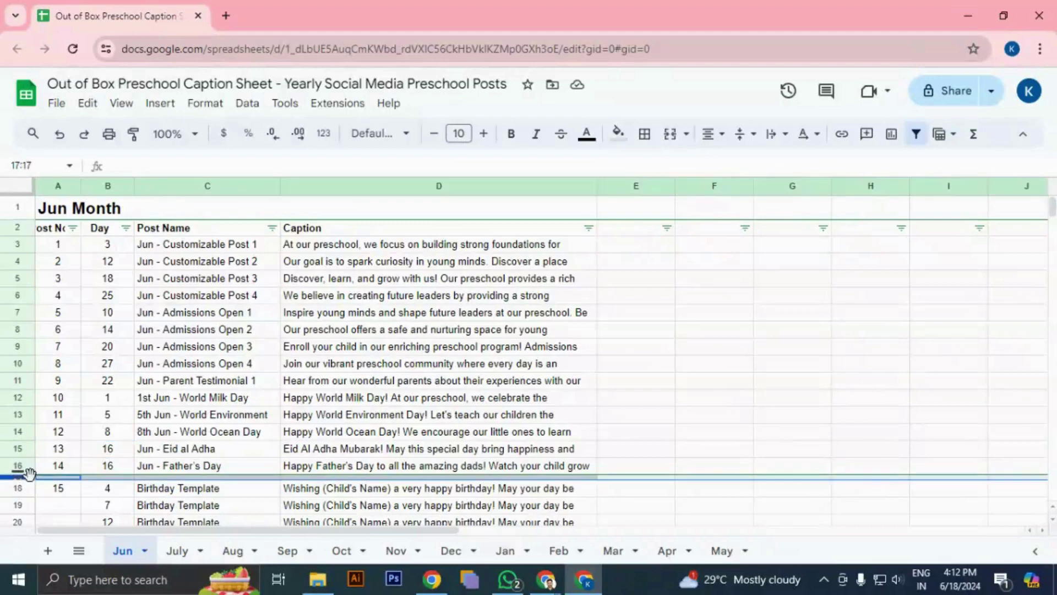
pyautogui.rightClick(28, 467)
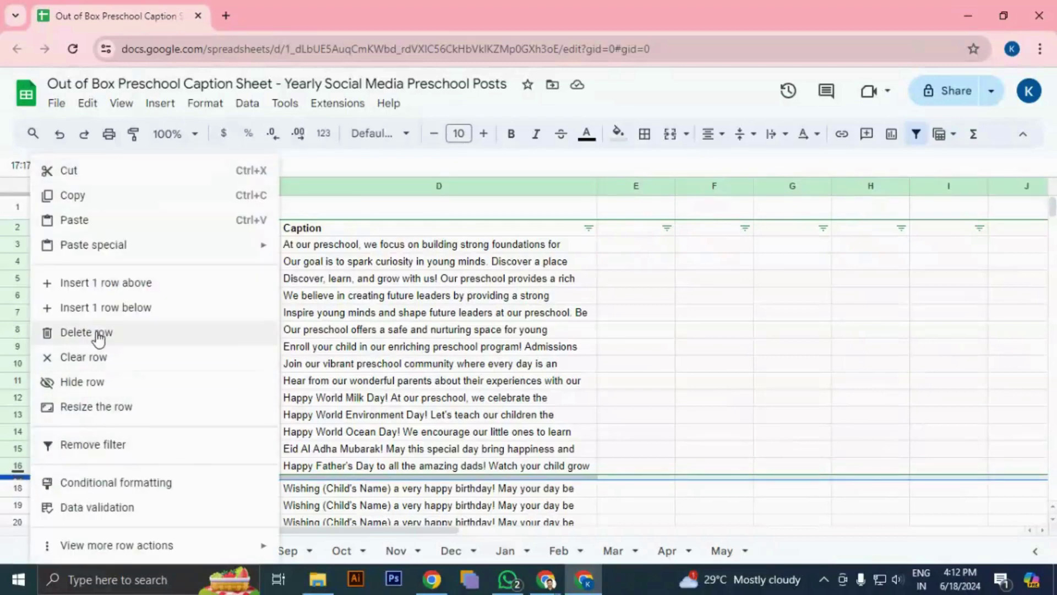
pyautogui.hotkey('ctrl', 'z')
pyautogui.click(330, 383)
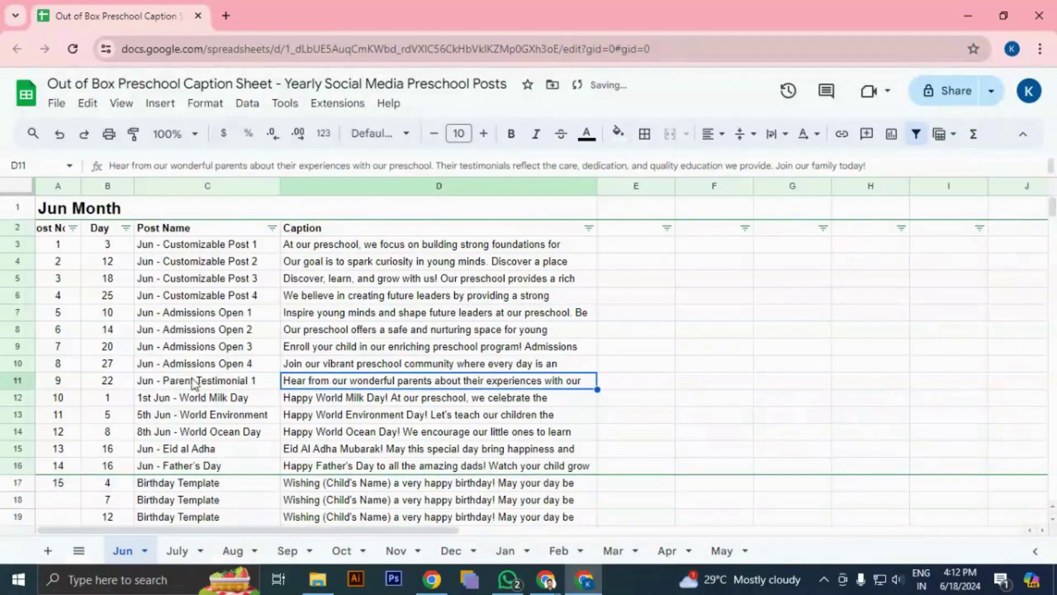
# - Sort the filtered June posts by the Day column from A to Z
pyautogui.scroll(-1, 109, 352)
pyautogui.scroll(1, 115, 426)
pyautogui.moveTo(115, 249); pyautogui.dragTo(114, 399)
pyautogui.moveTo(177, 248); pyautogui.dragTo(184, 468)
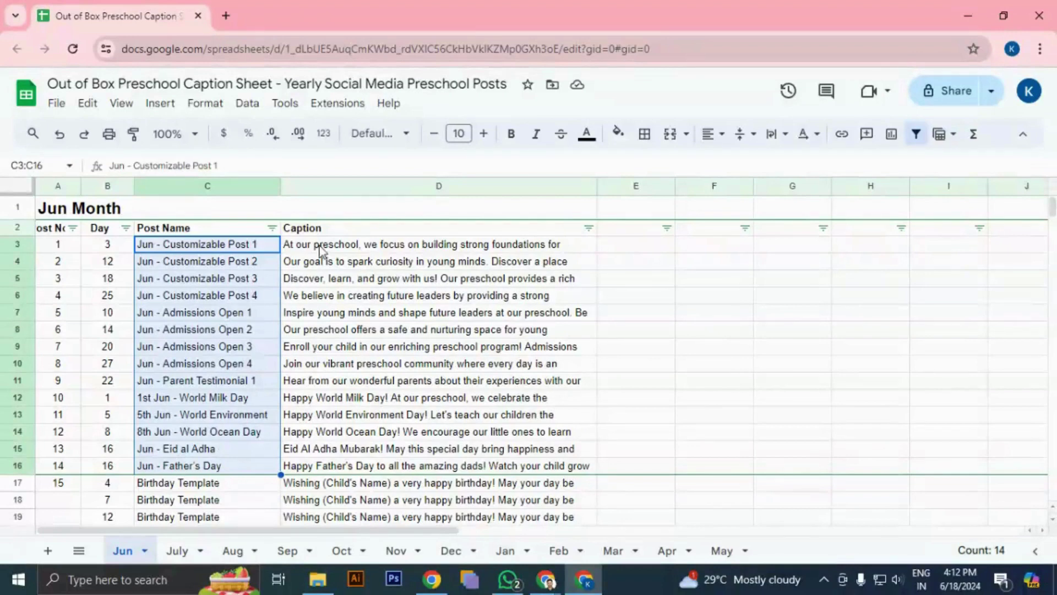
pyautogui.click(105, 244)
pyautogui.click(126, 228)
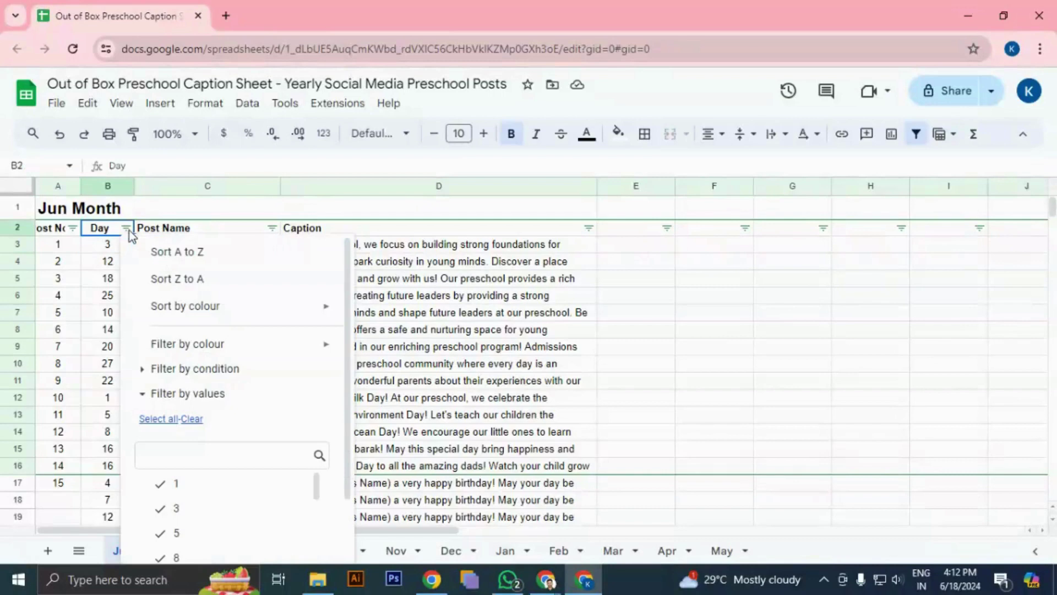
pyautogui.click(212, 257)
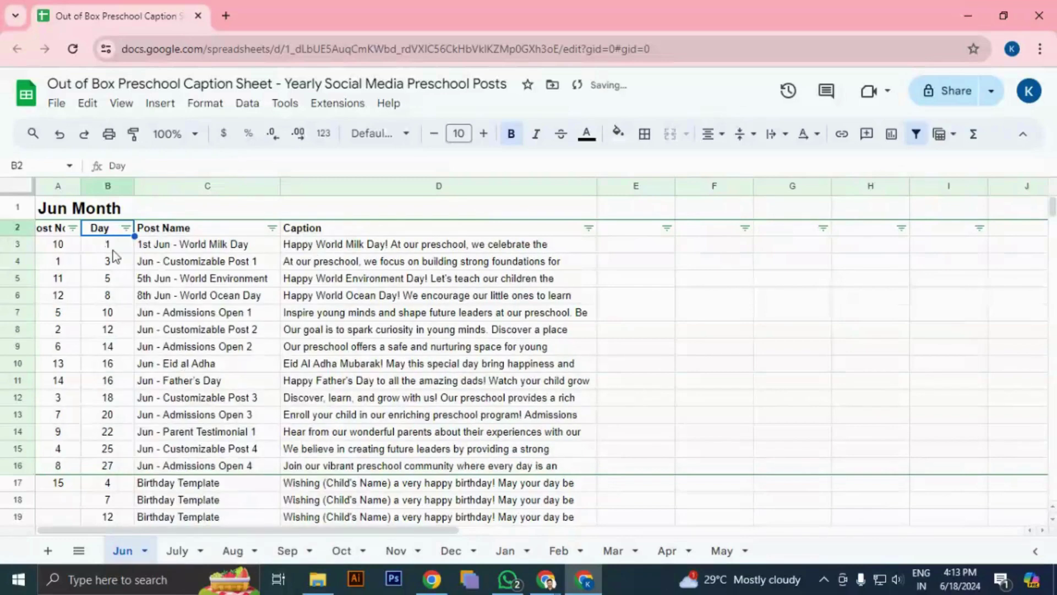
# - Review the sorted June schedule, matching each Day value with its post name from World Milk Day to World Ocean Day
pyautogui.moveTo(110, 248); pyautogui.dragTo(114, 468)
pyautogui.click(142, 247)
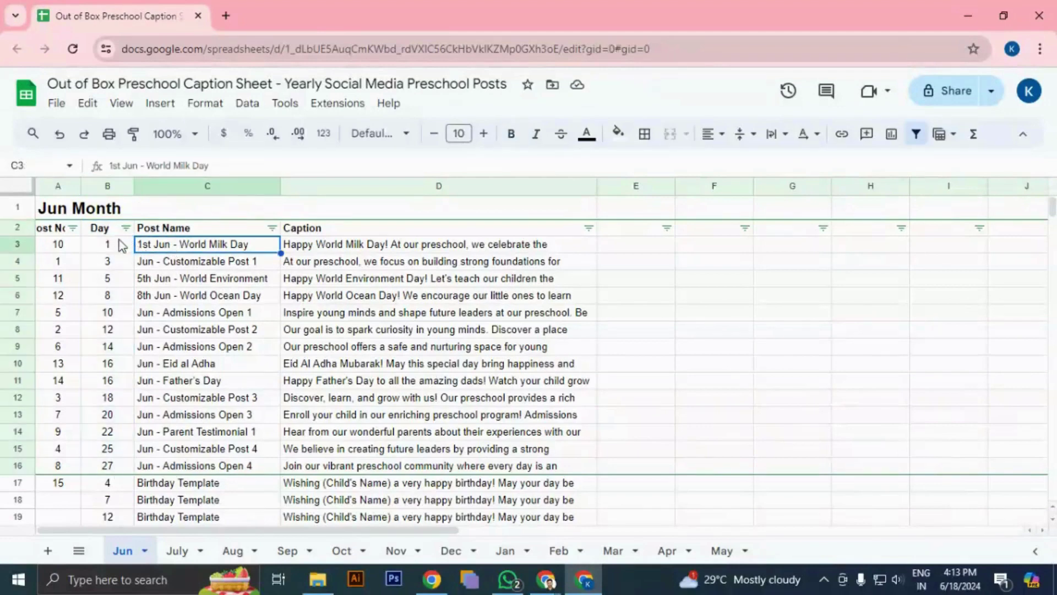
pyautogui.click(122, 246)
pyautogui.click(187, 247)
pyautogui.click(105, 264)
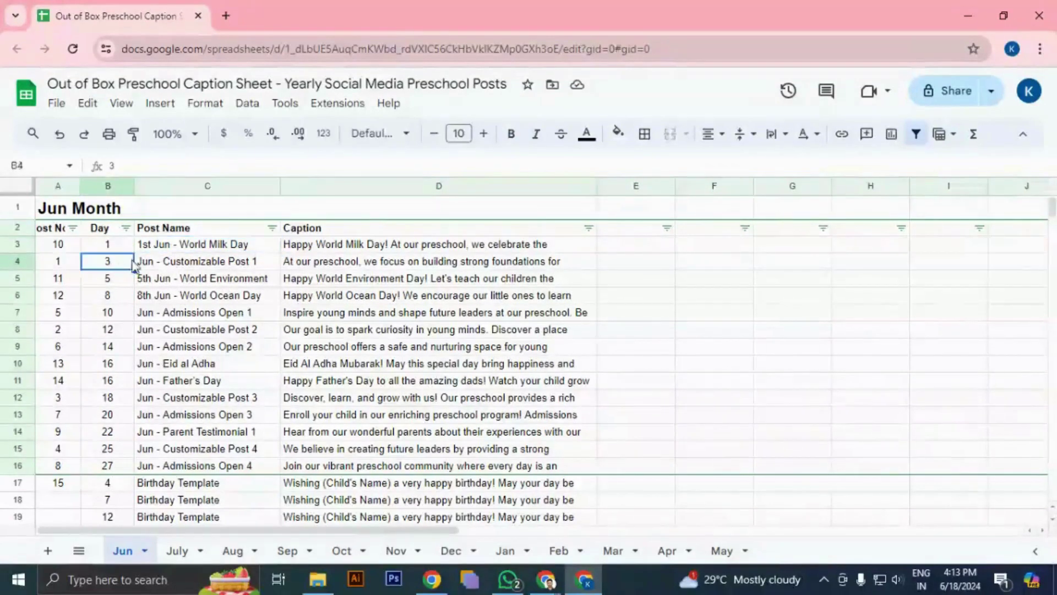
pyautogui.click(170, 268)
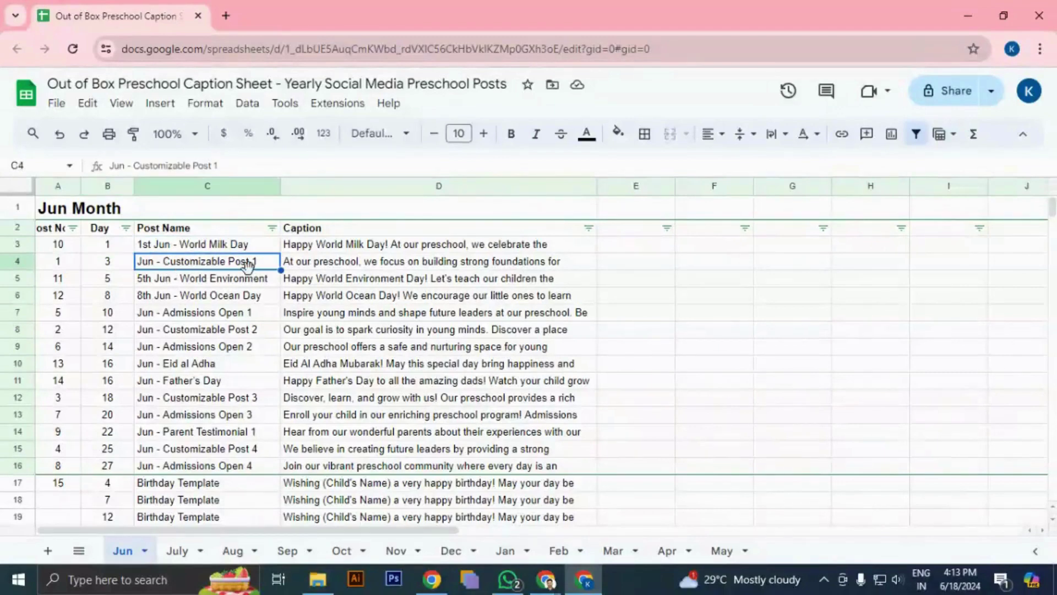
pyautogui.click(101, 279)
pyautogui.click(193, 285)
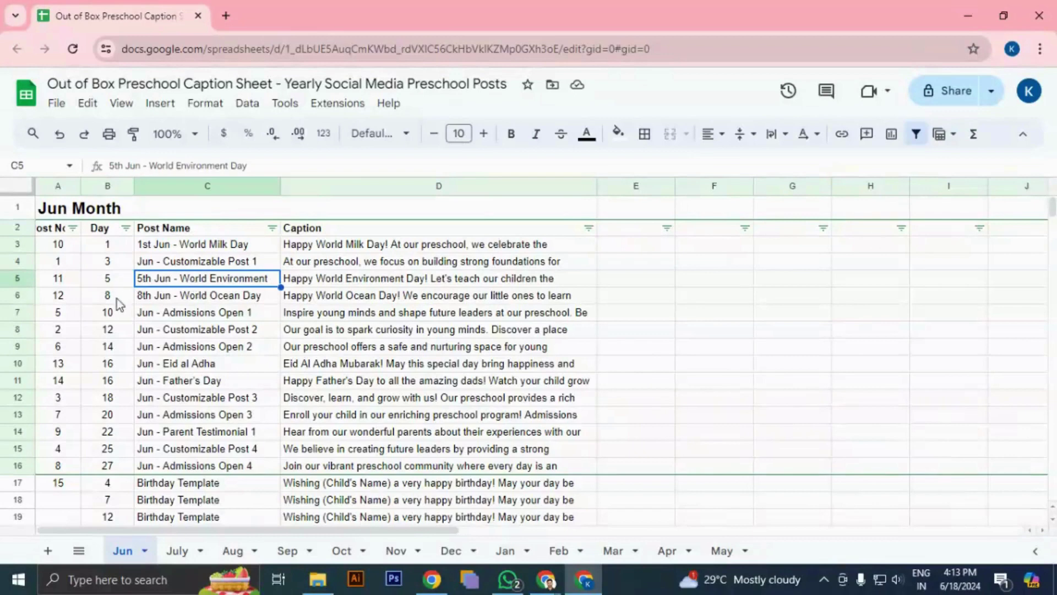
pyautogui.click(108, 301)
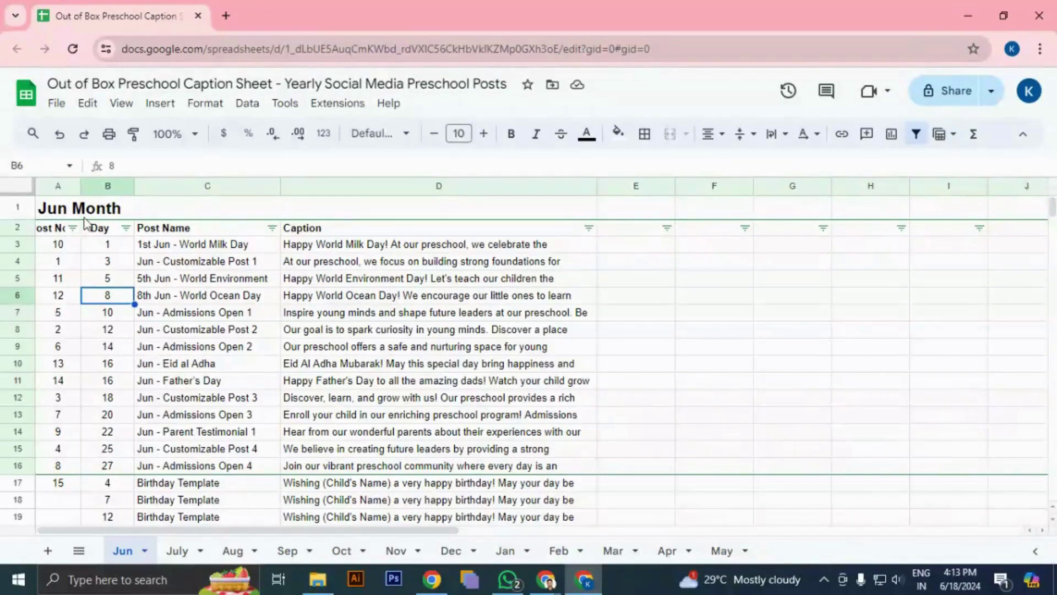
# - Copy the post name "1st Jun - World Milk Day" from the June sheet
pyautogui.click(176, 247)
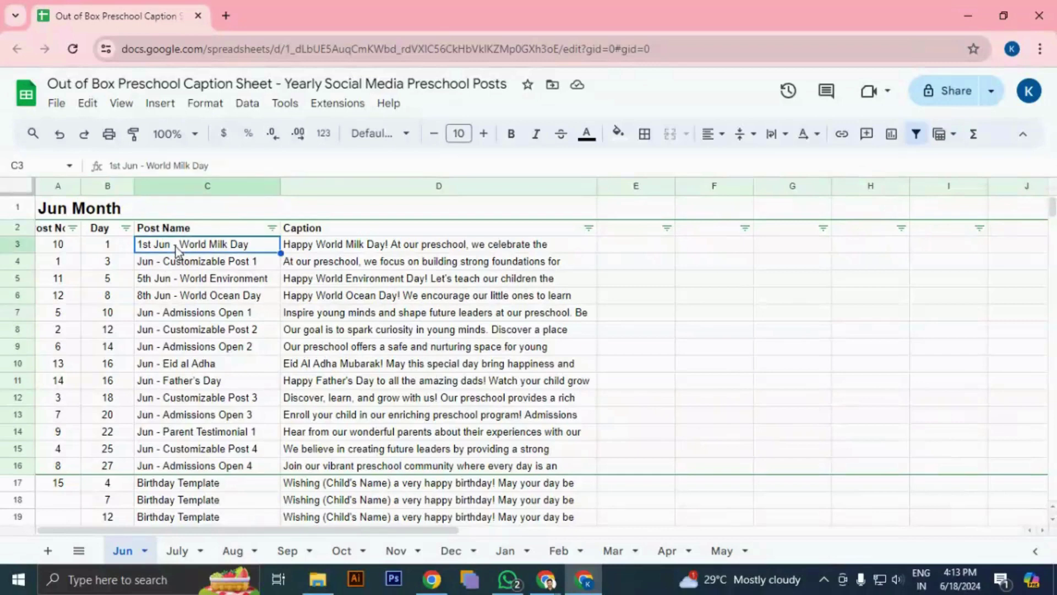
pyautogui.click(322, 247)
pyautogui.click(238, 249)
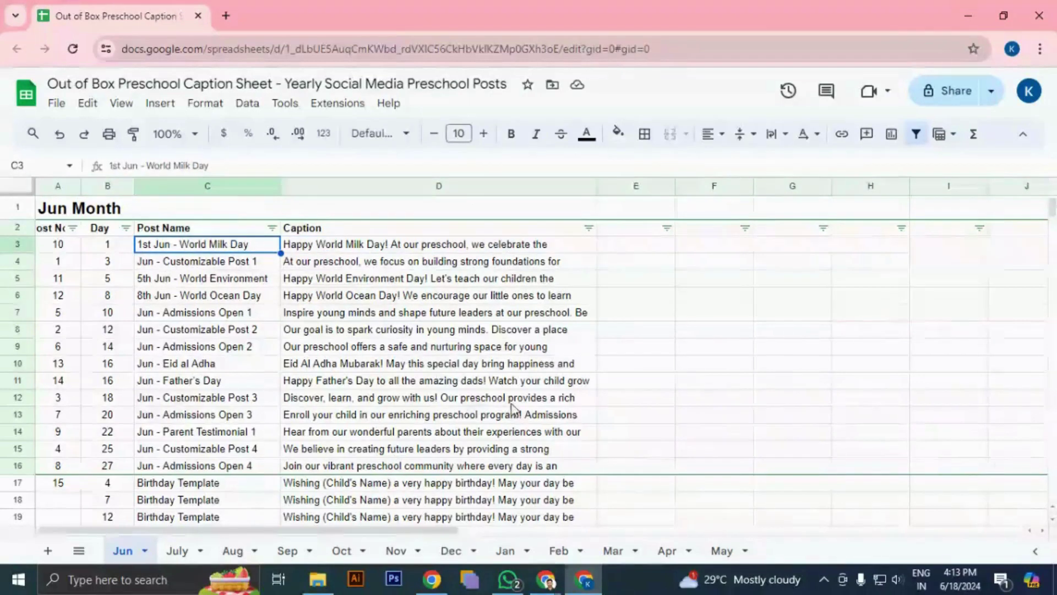
pyautogui.click(317, 581)
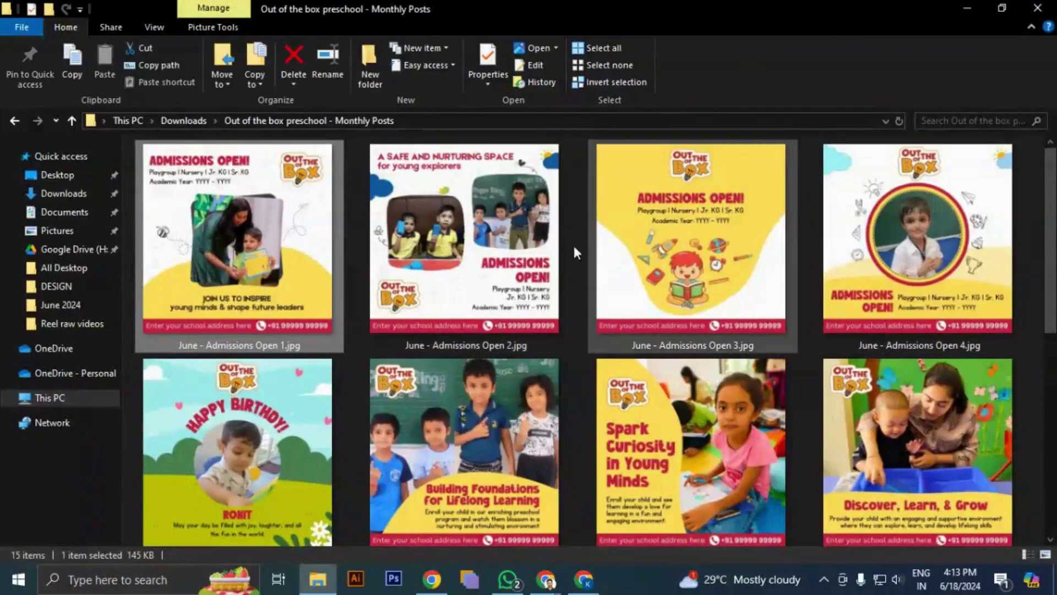
pyautogui.hotkey('alt', 'Tab')
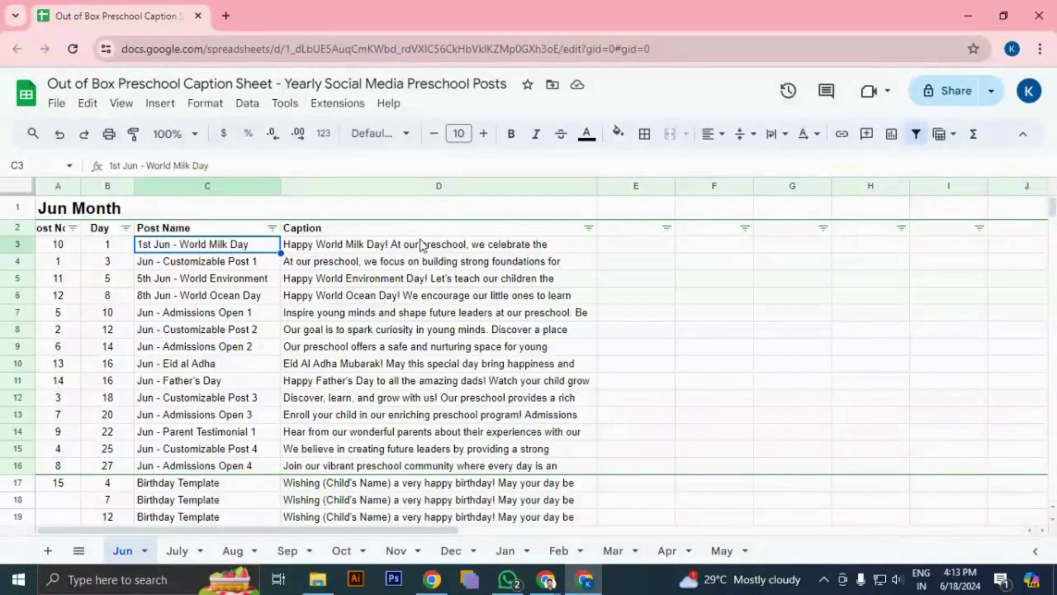
pyautogui.click(491, 246)
pyautogui.click(234, 245)
pyautogui.hotkey('ctrl', 'c')
# - Switch to the Monthly Posts folder in File Explorer and rename the June World Milk Day image as "1st Jun - World Milk Day"
pyautogui.hotkey('alt', 'Tab')
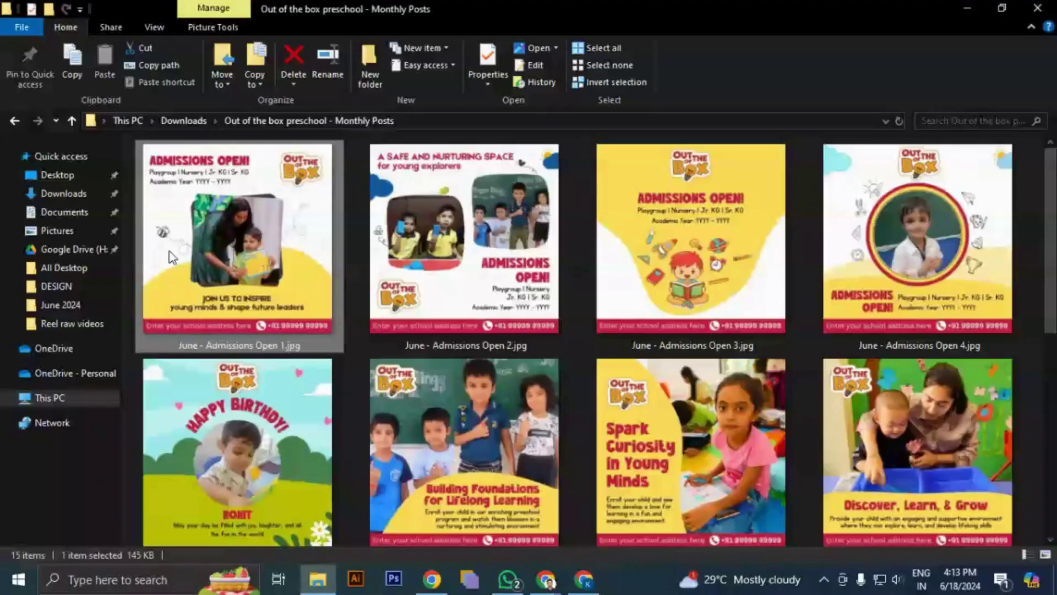
pyautogui.scroll(-6, 660, 358)
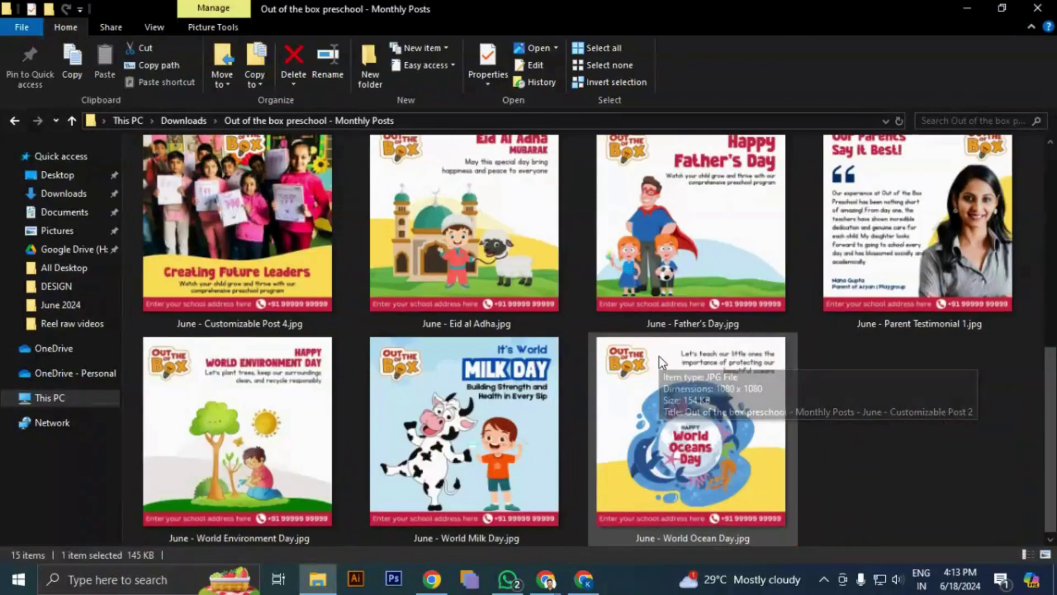
pyautogui.click(454, 536)
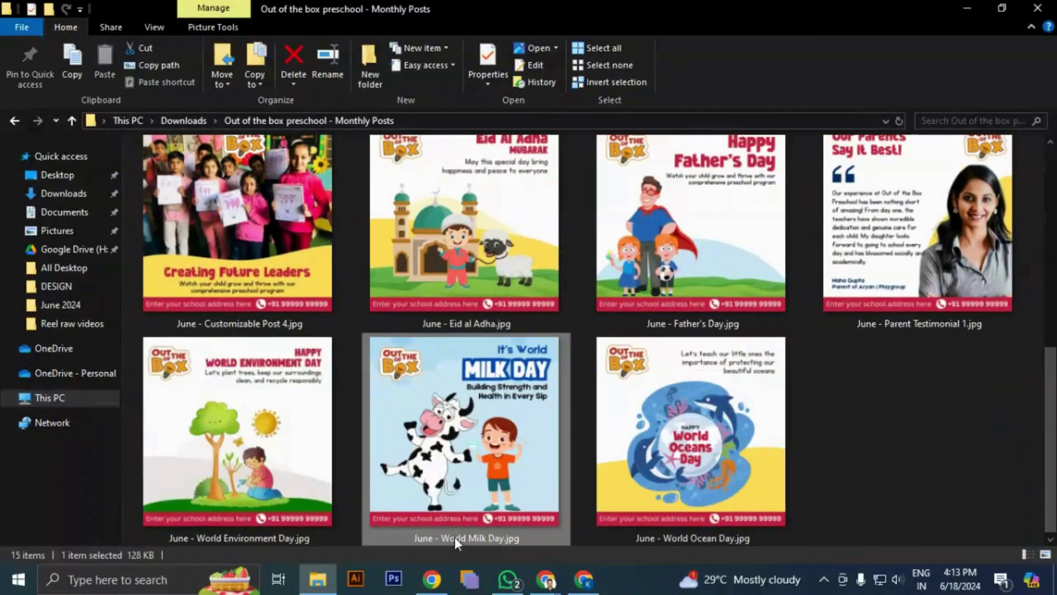
pyautogui.click(454, 536)
pyautogui.hotkey('ctrl', 'v')
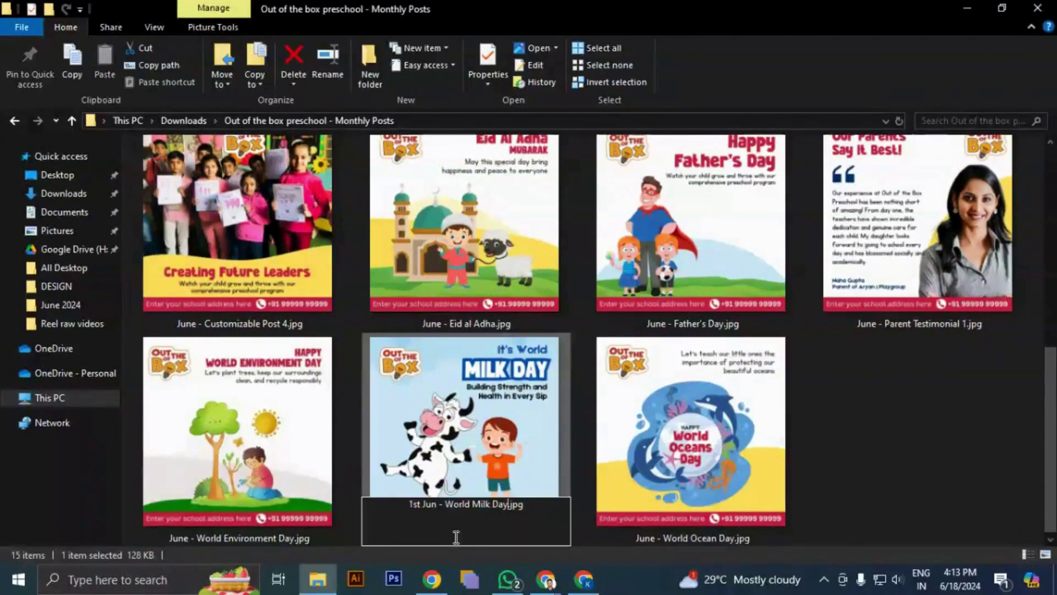
pyautogui.press('Return')
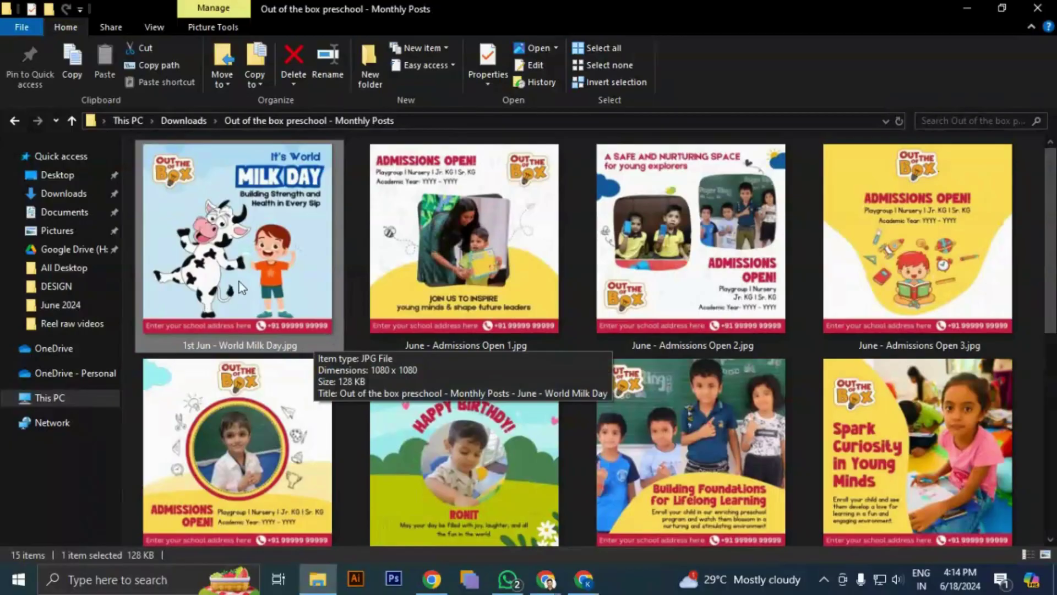
# - Return to the June sheet in Google Sheets and select the post name text "Jun - Customizable Post 1"
pyautogui.hotkey('alt', 'Tab')
pyautogui.click(168, 263)
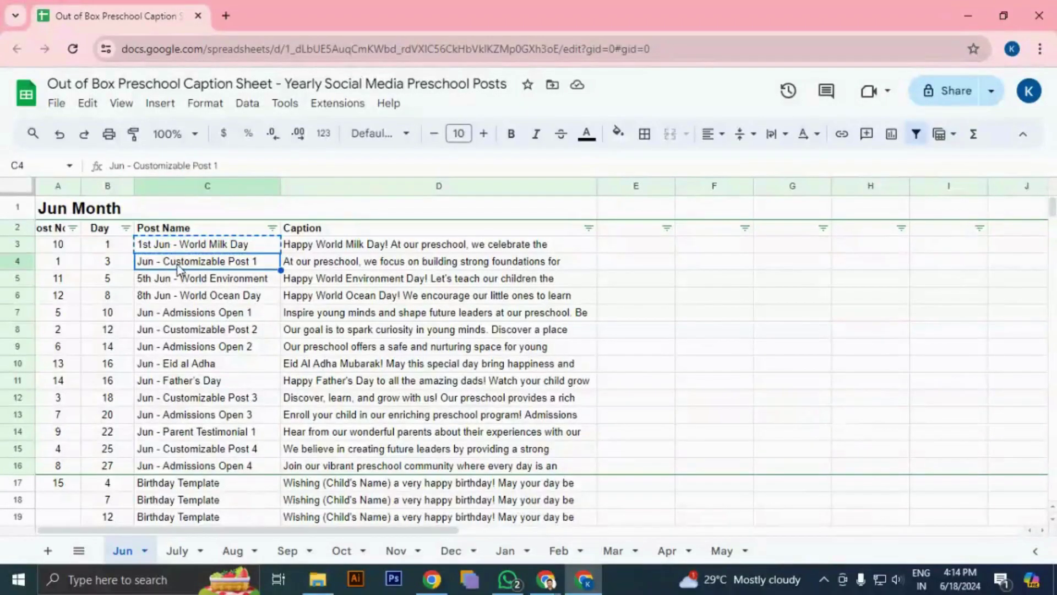
pyautogui.doubleClick(209, 263)
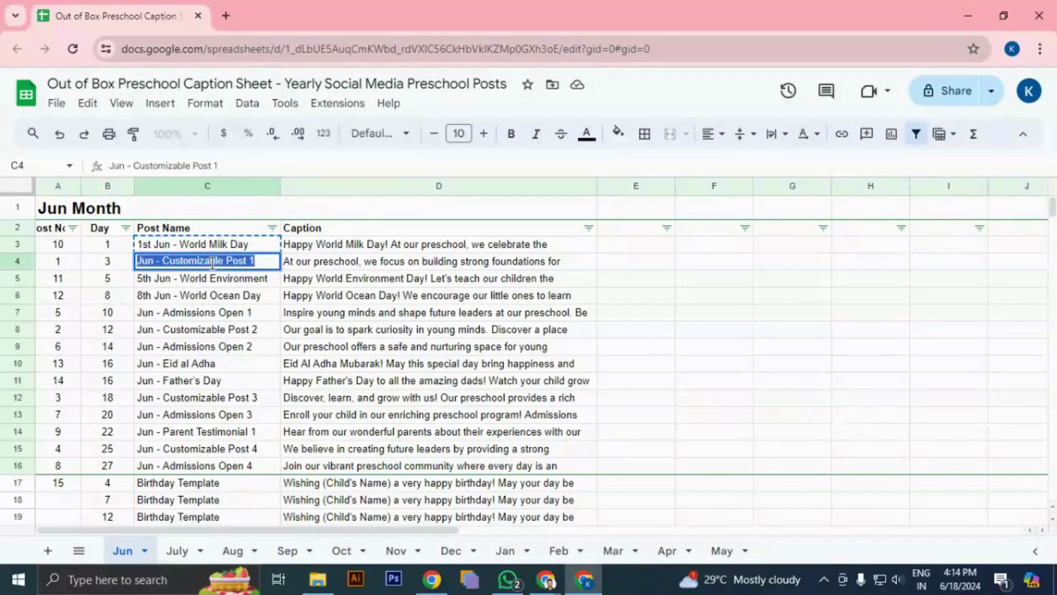
pyautogui.hotkey('alt', 'Tab')
pyautogui.hotkey('alt', 'Tab')
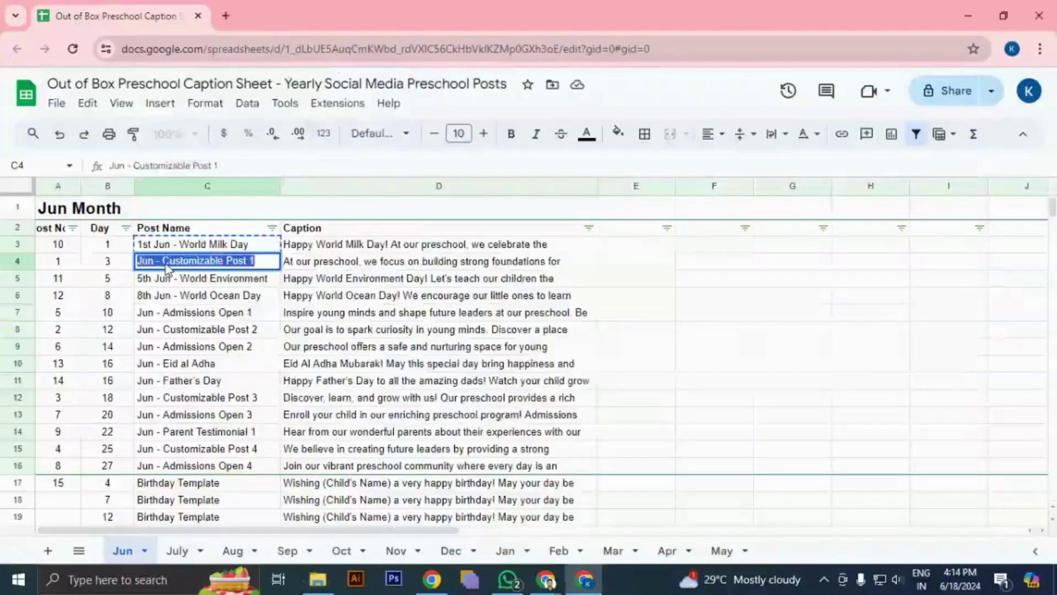
# - Check the day, post name and caption in the World Milk Day row
pyautogui.click(159, 247)
pyautogui.hotkey('ctrl', 'c')
pyautogui.press('Left')
pyautogui.hotkey('shift', 'Right')
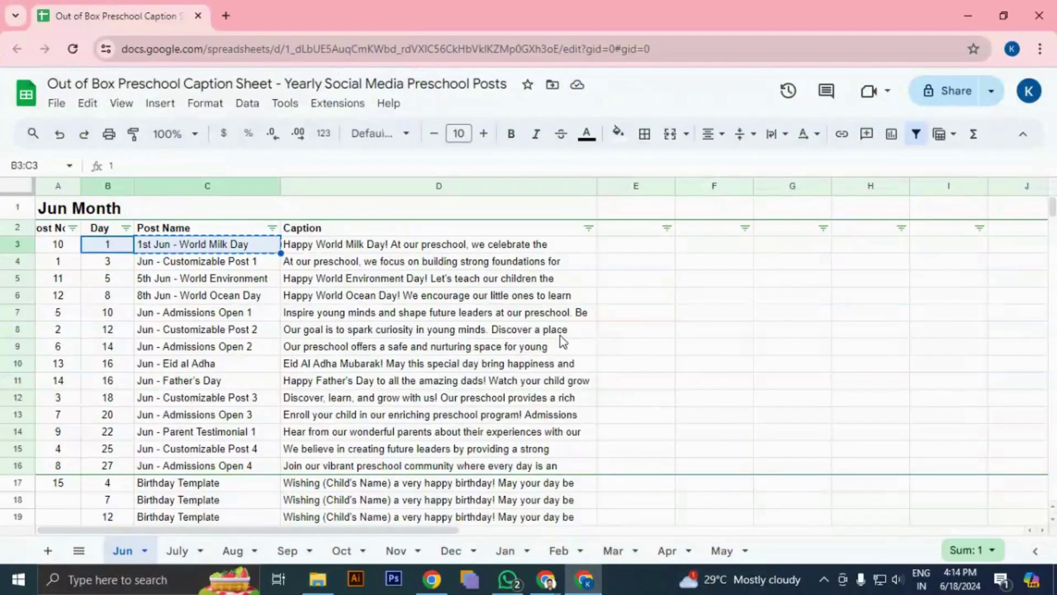
pyautogui.click(246, 265)
pyautogui.click(390, 249)
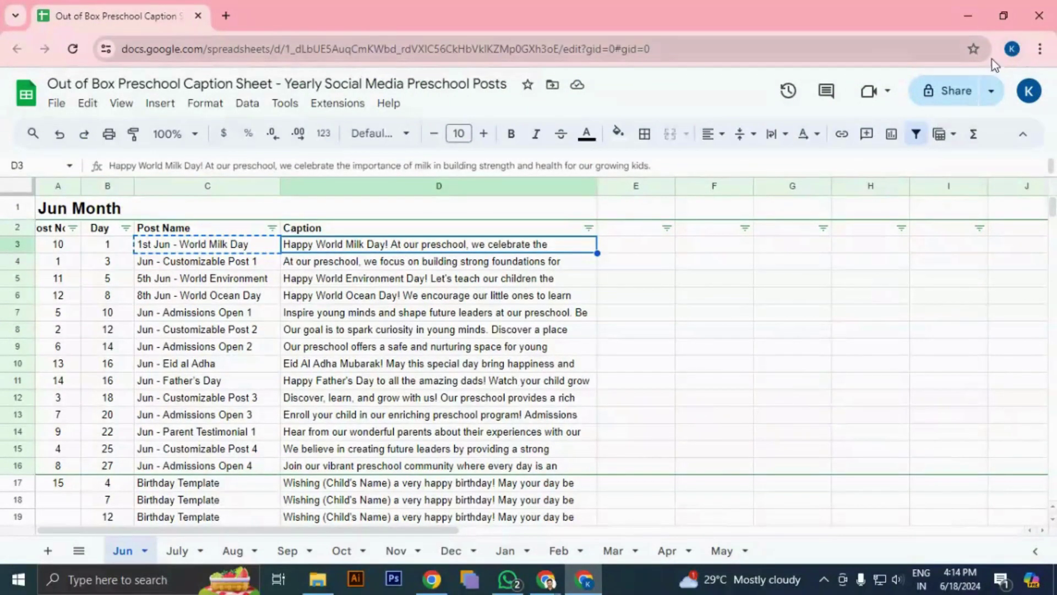
# - Minimize the spreadsheet and image folder windows to return to the purchase email in Gmail
pyautogui.click(968, 17)
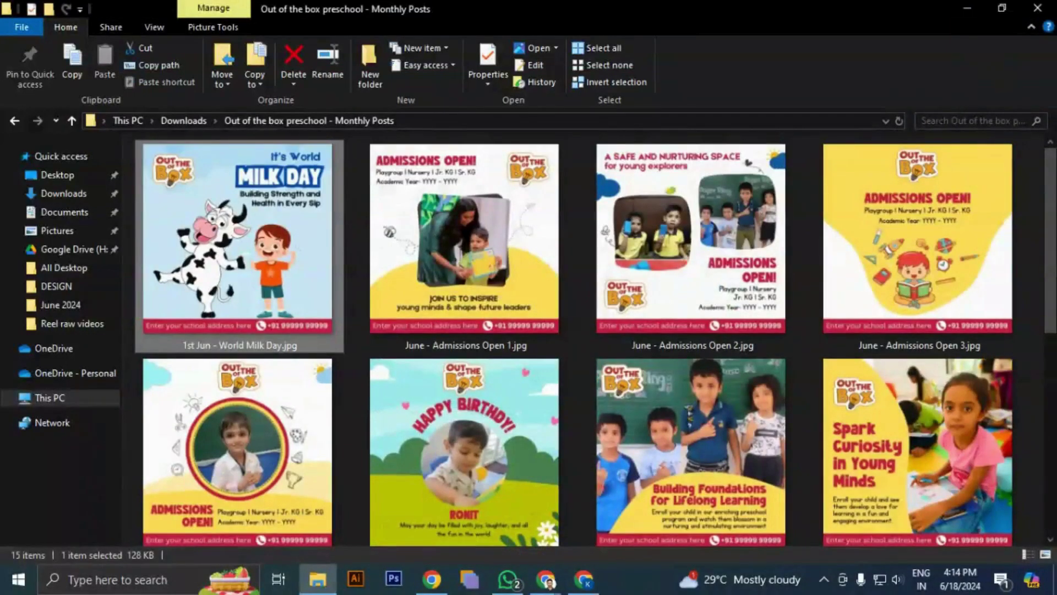
pyautogui.click(965, 10)
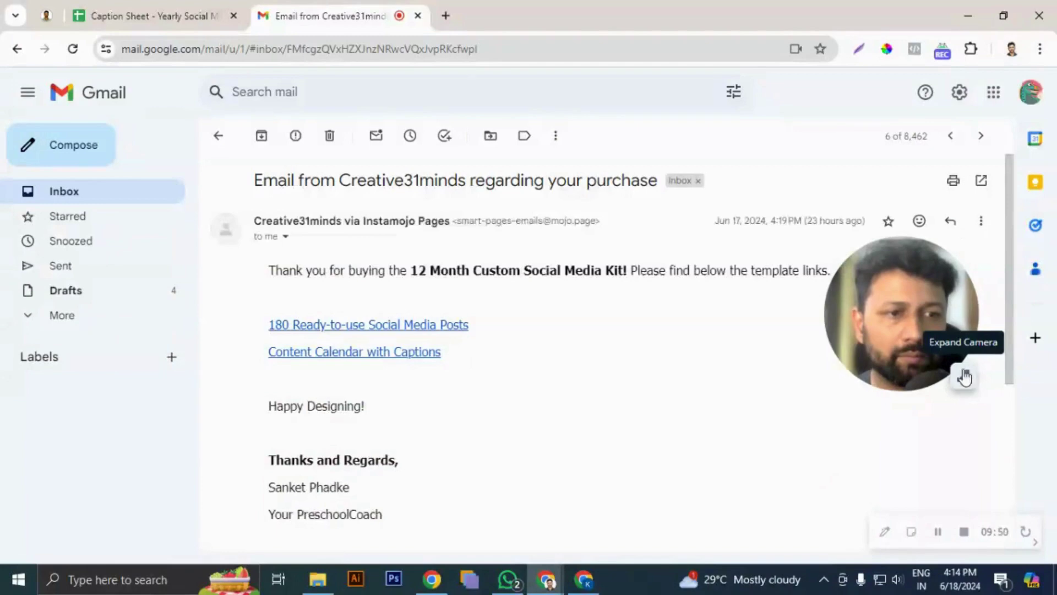
pyautogui.click(964, 531)
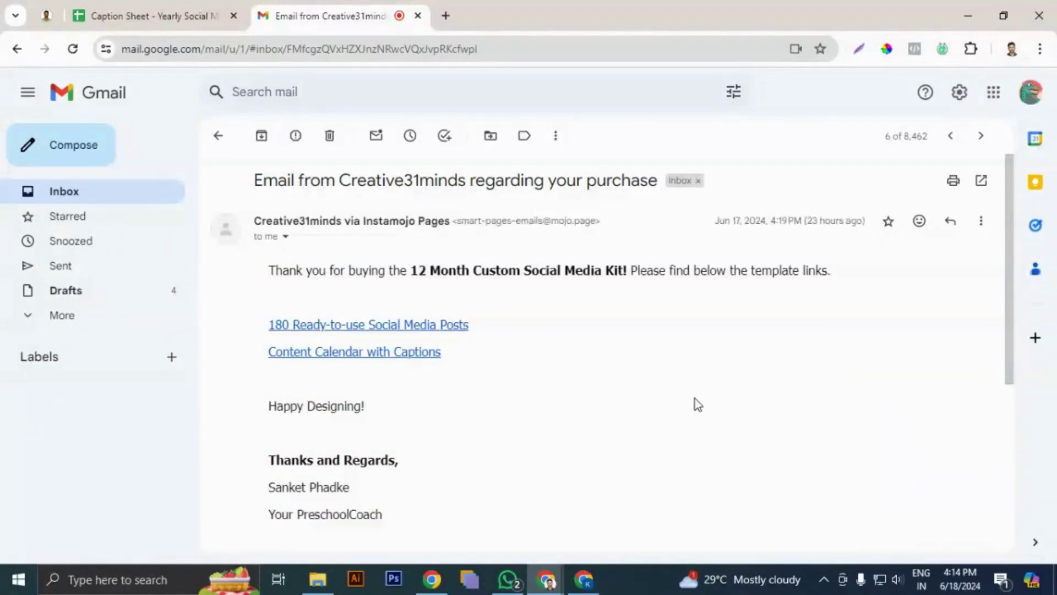